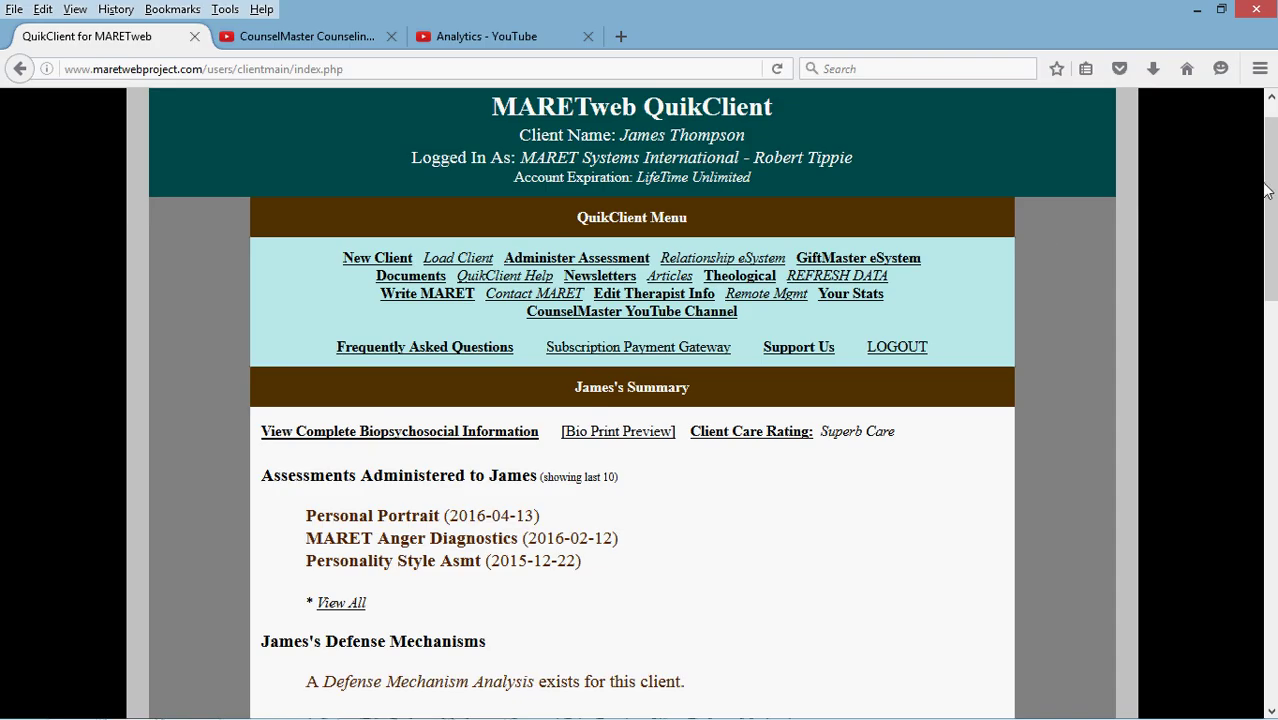
Step: Open the page for adding, editing and deleting drugs in the client's Medication/Drug List
{"action": "left_click_drag", "start_coordinate": [1268, 190], "coordinate": [1274, 566]}
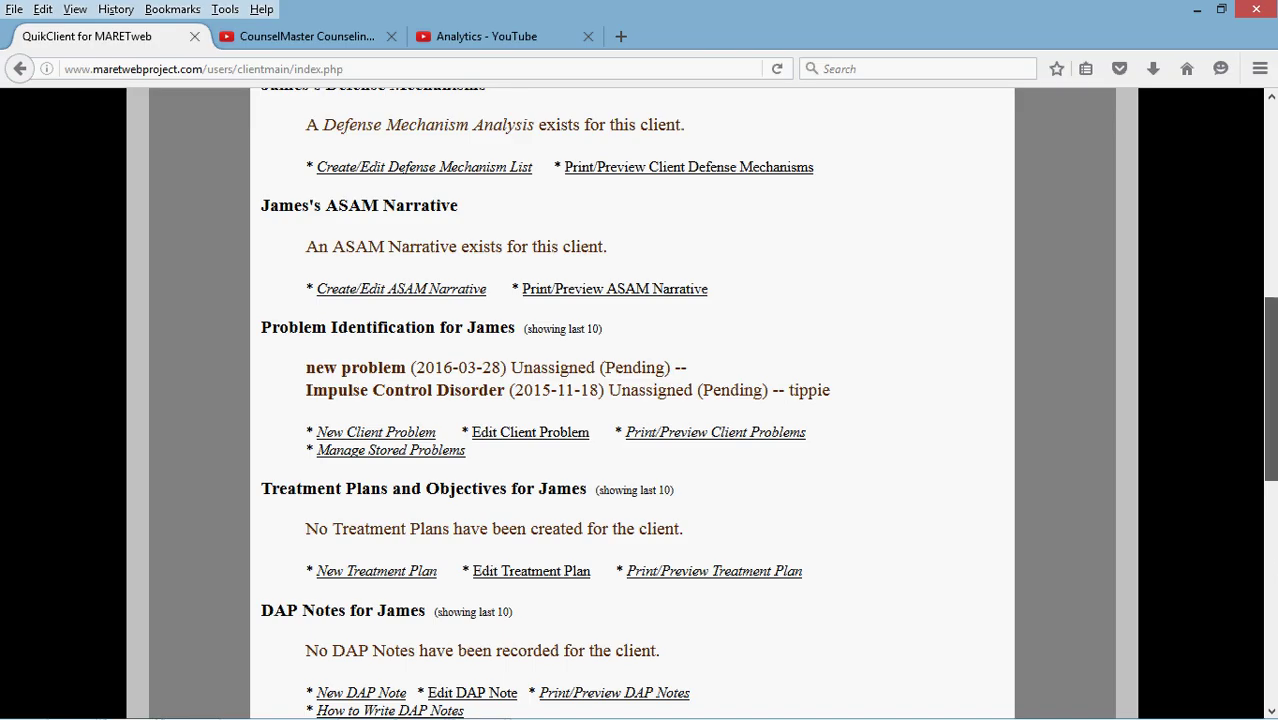
{"action": "scroll", "coordinate": [640, 400], "scroll_direction": "down", "scroll_amount": 10}
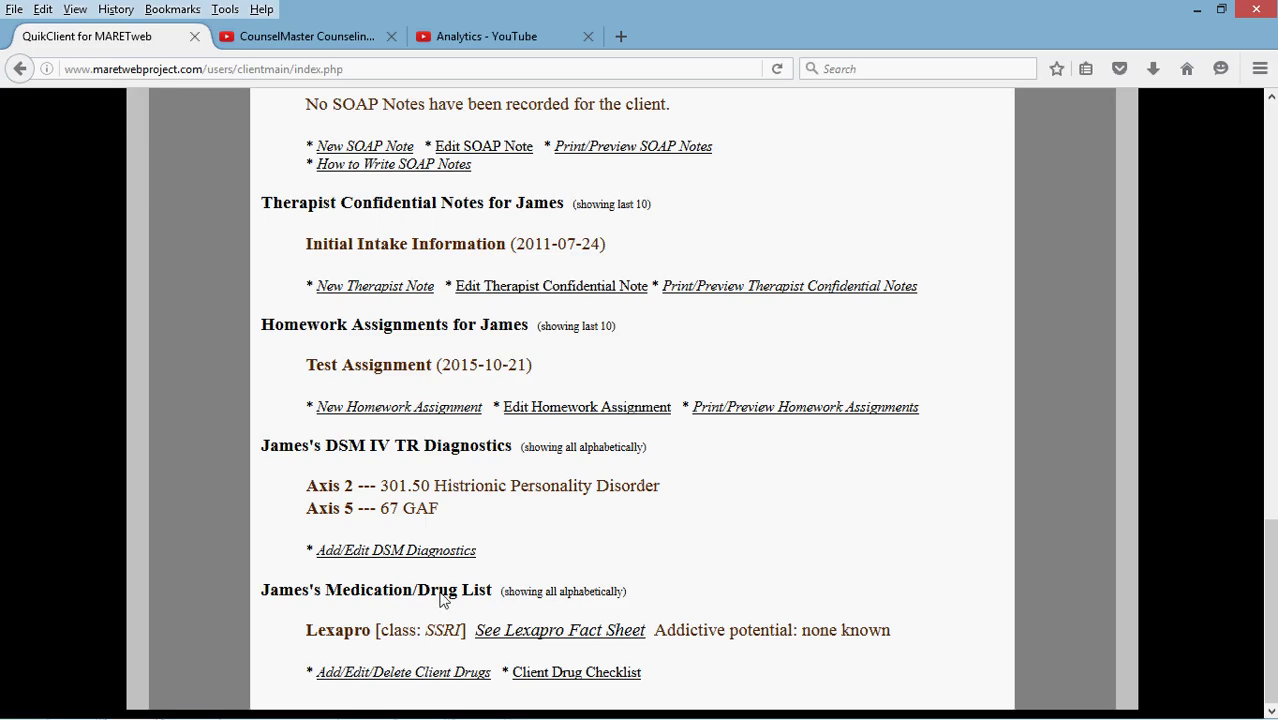
{"action": "left_click_drag", "start_coordinate": [325, 590], "coordinate": [494, 590]}
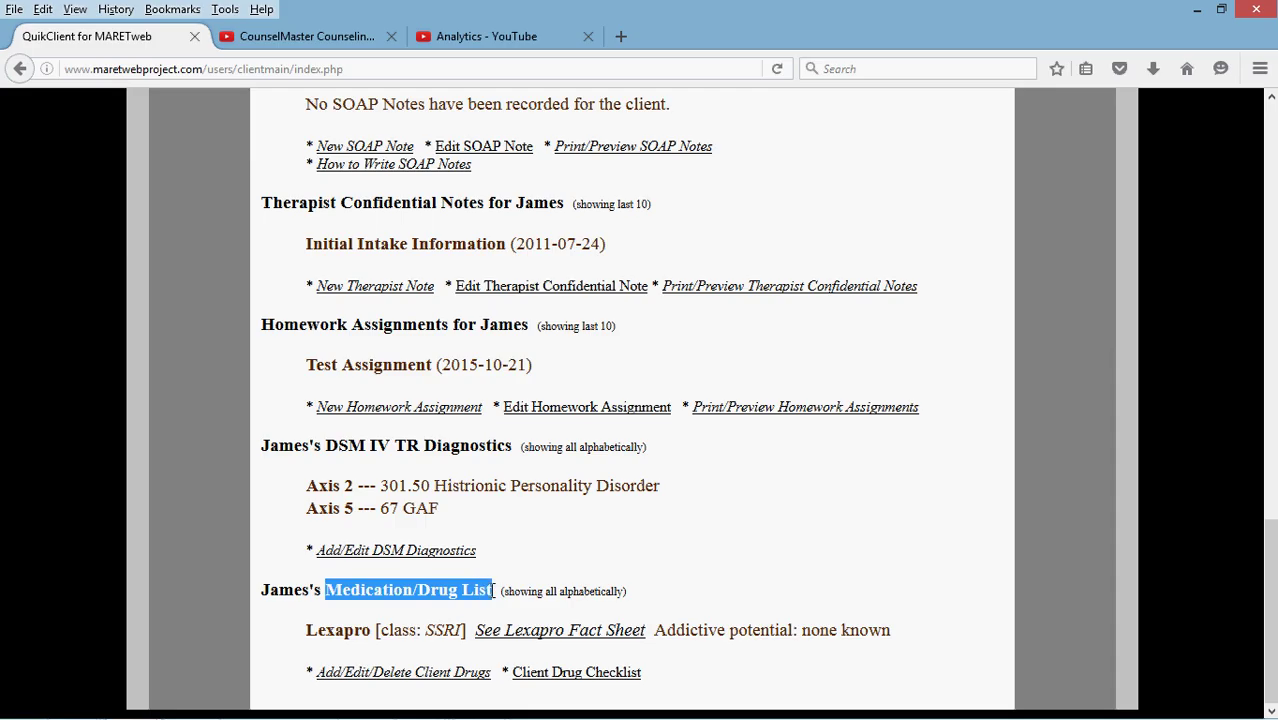
{"action": "left_click", "coordinate": [669, 582]}
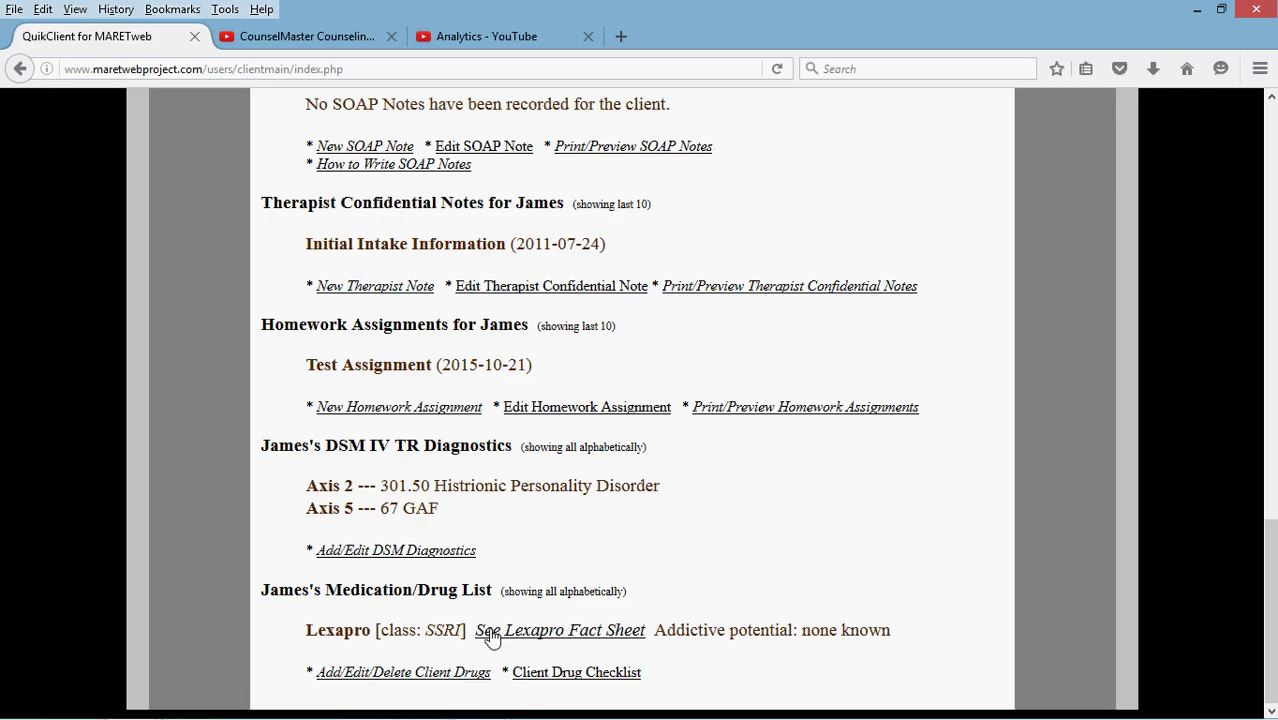
{"action": "left_click", "coordinate": [428, 675]}
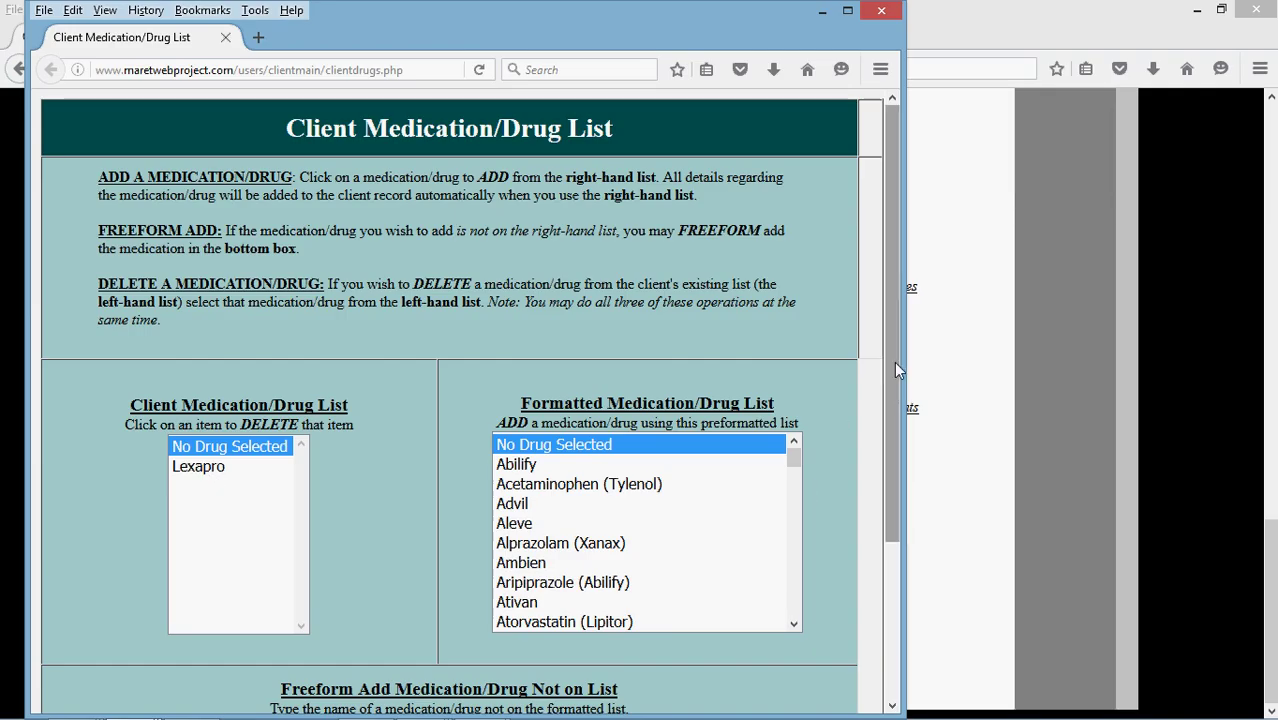
Step: Look through the medications offered in the Formatted Medication/Drug List
{"action": "left_click_drag", "start_coordinate": [895, 364], "coordinate": [910, 515]}
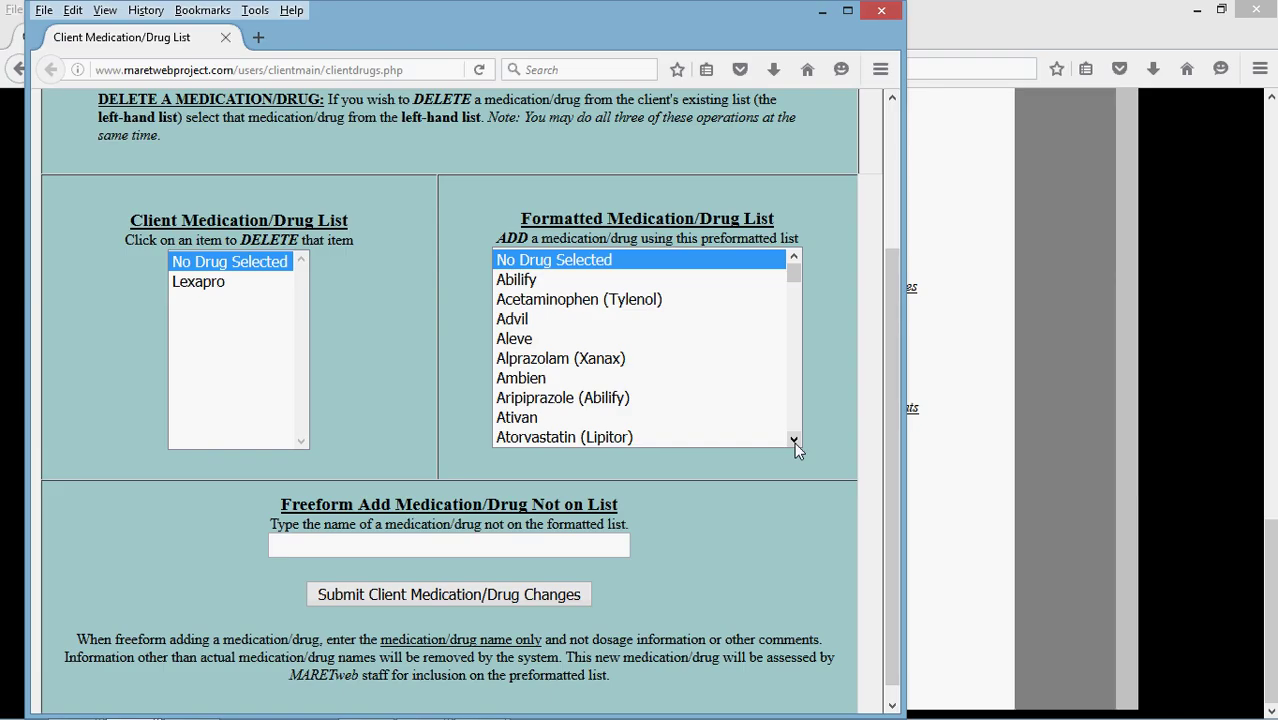
{"action": "scroll", "coordinate": [795, 444], "scroll_direction": "down", "scroll_amount": 1}
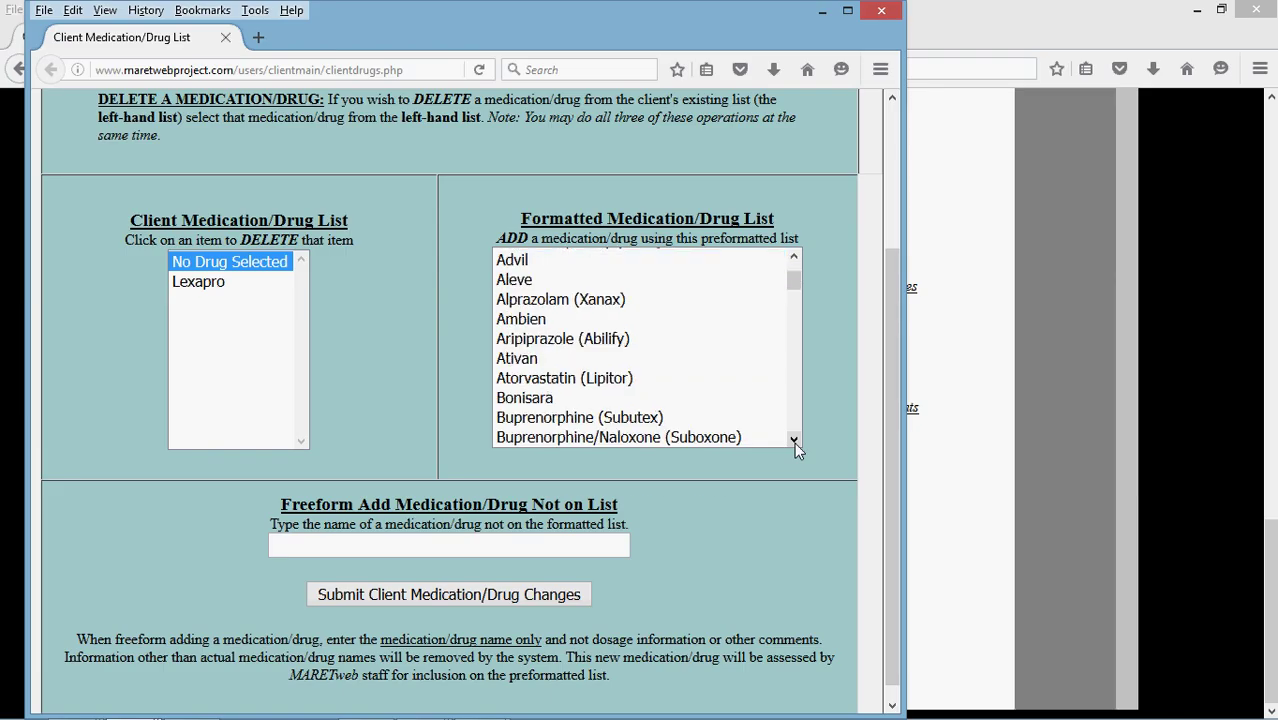
{"action": "scroll", "coordinate": [795, 448], "scroll_direction": "down", "scroll_amount": 9}
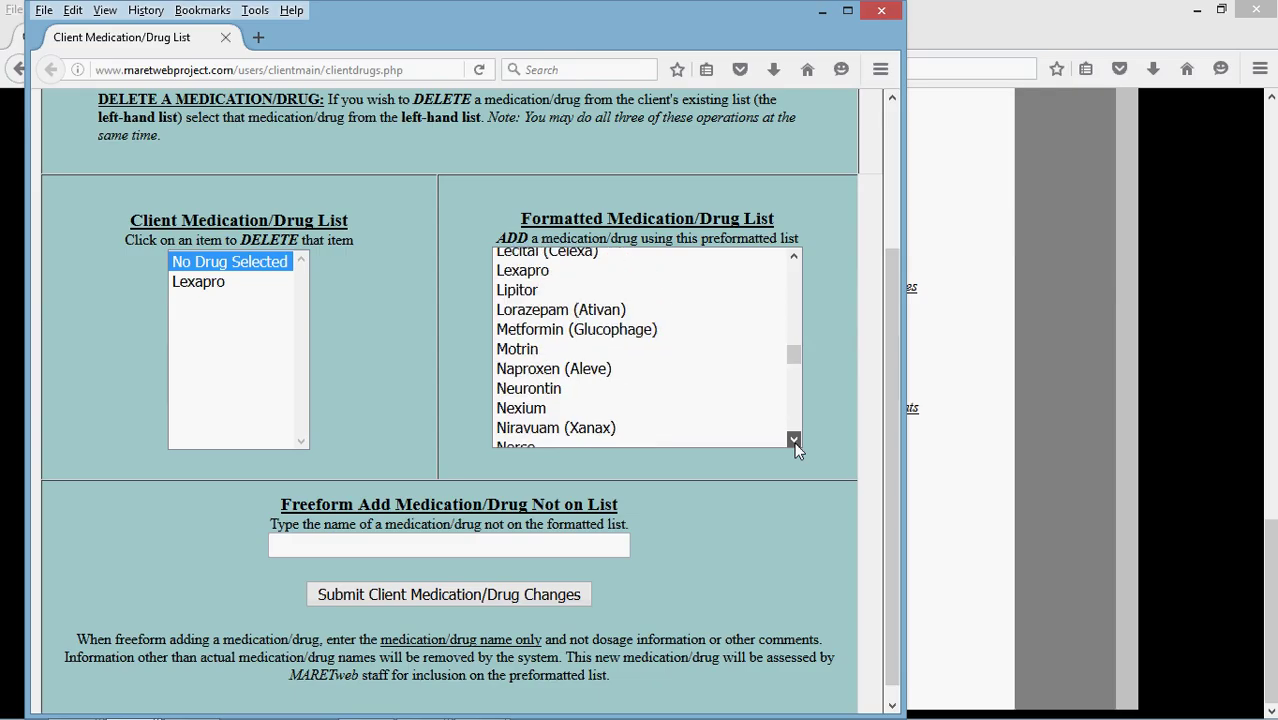
{"action": "scroll", "coordinate": [794, 442], "scroll_direction": "down", "scroll_amount": 12}
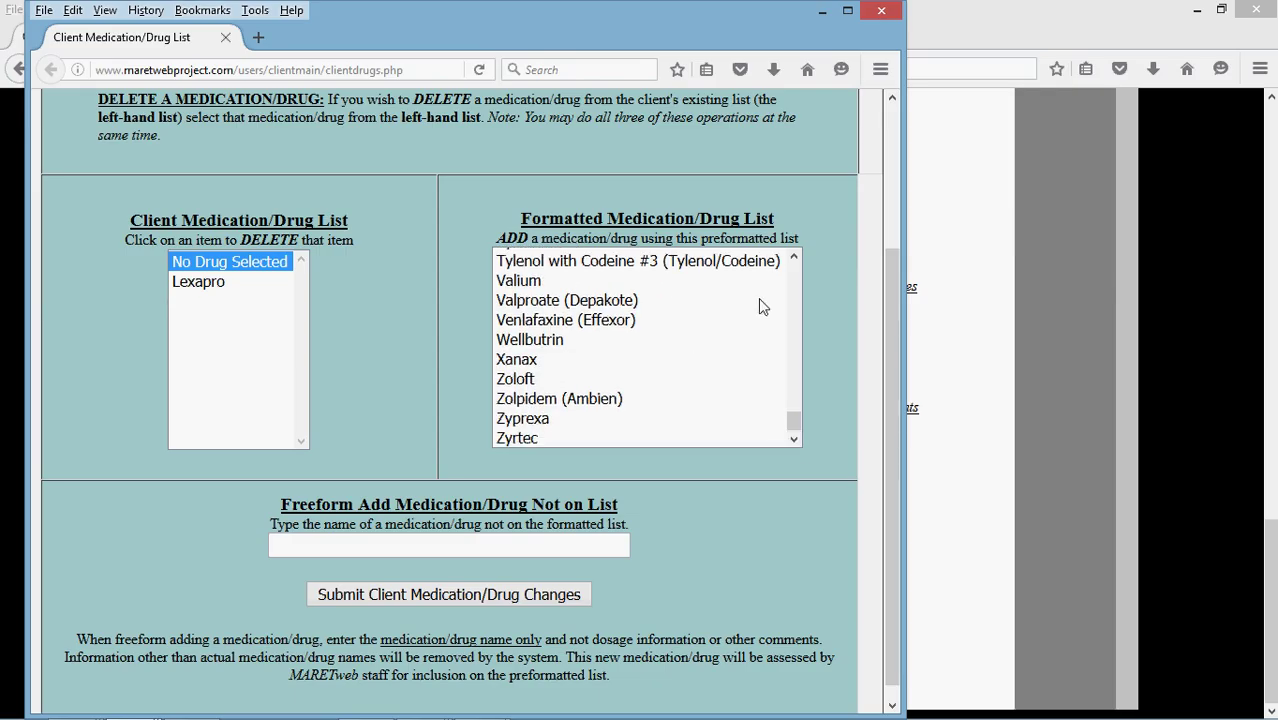
{"action": "scroll", "coordinate": [794, 259], "scroll_direction": "up", "scroll_amount": 6}
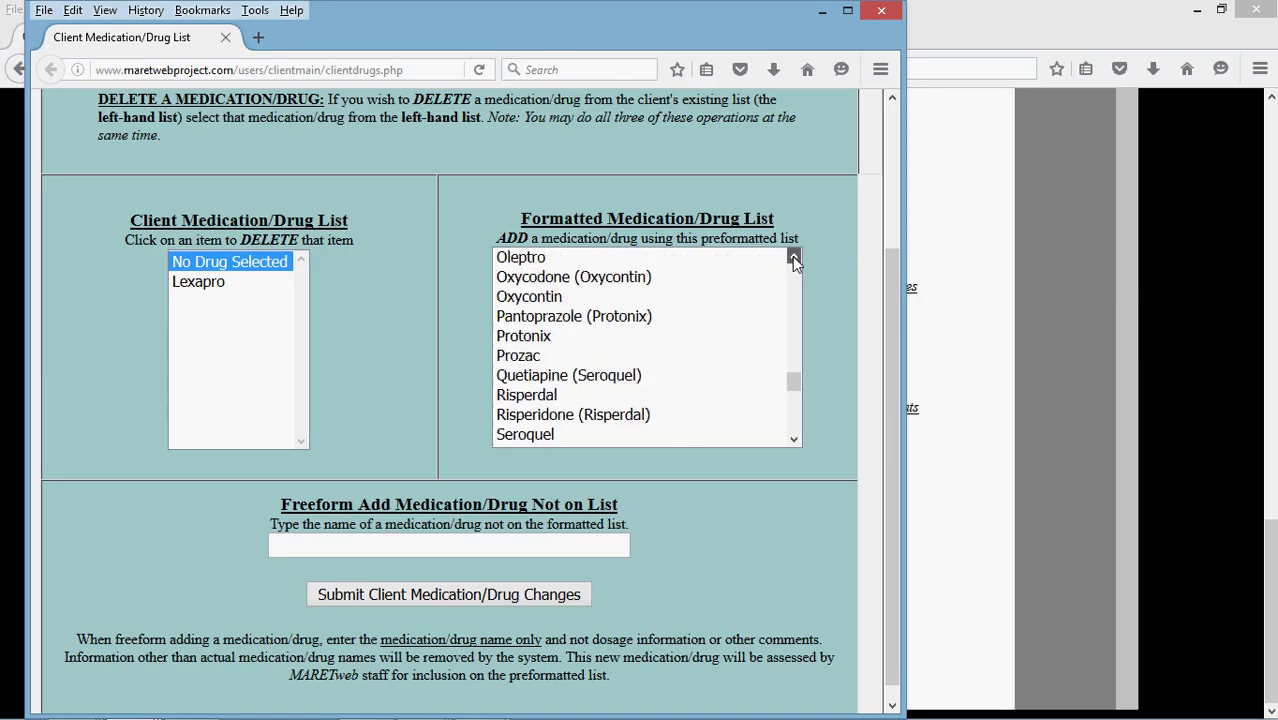
{"action": "scroll", "coordinate": [794, 259], "scroll_direction": "up", "scroll_amount": 8}
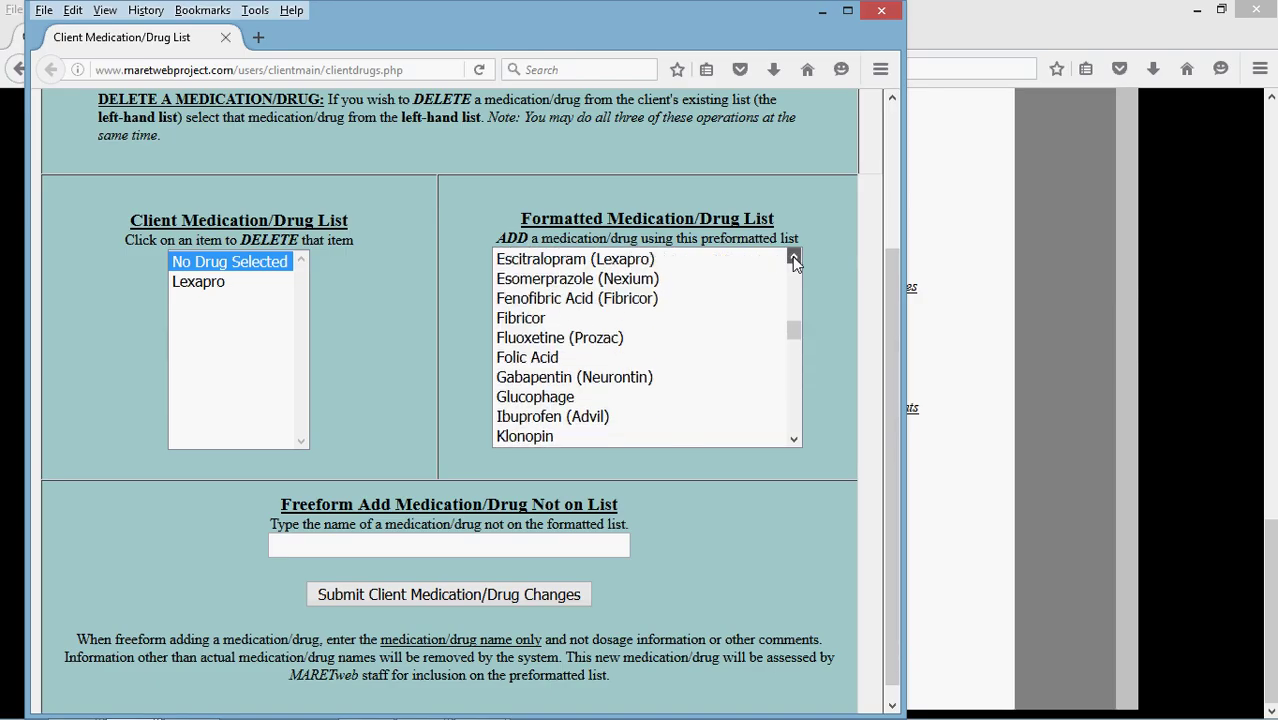
{"action": "scroll", "coordinate": [794, 259], "scroll_direction": "up", "scroll_amount": 10}
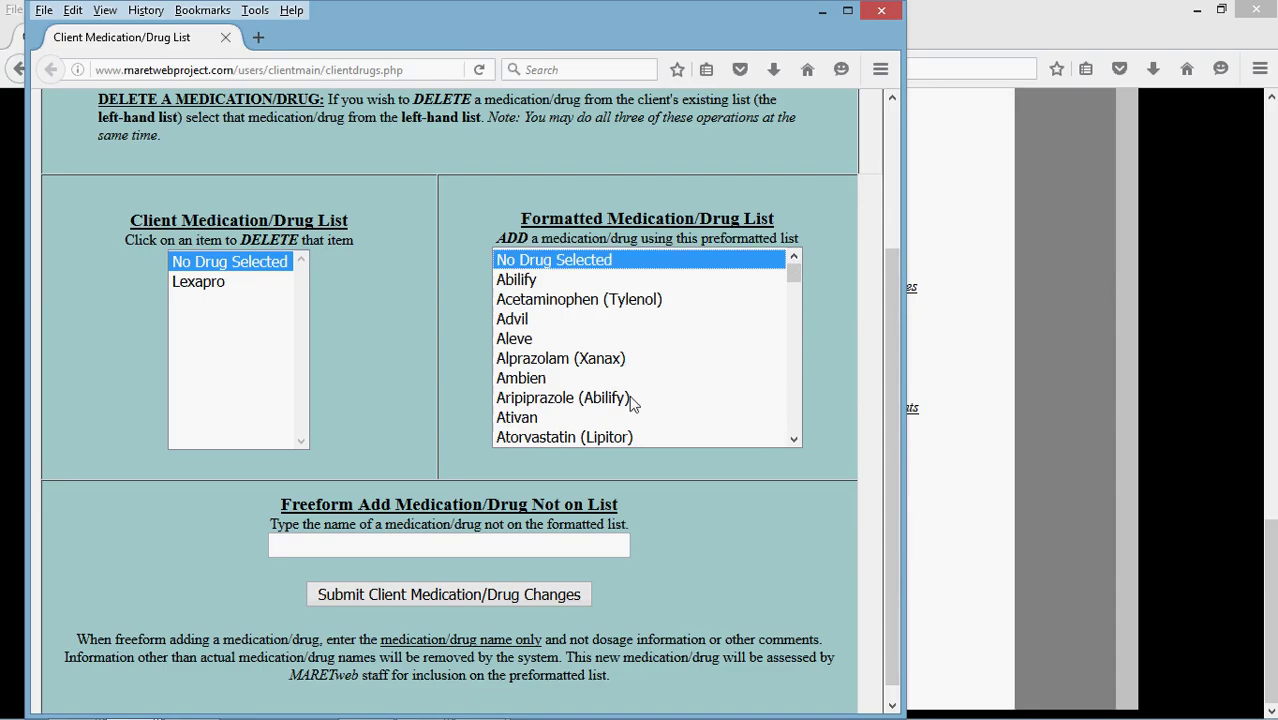
Step: Choose Alprazolam (Xanax) as the preformatted drug to add and enter "Added Drug" as the freeform medication
{"action": "left_click", "coordinate": [557, 362]}
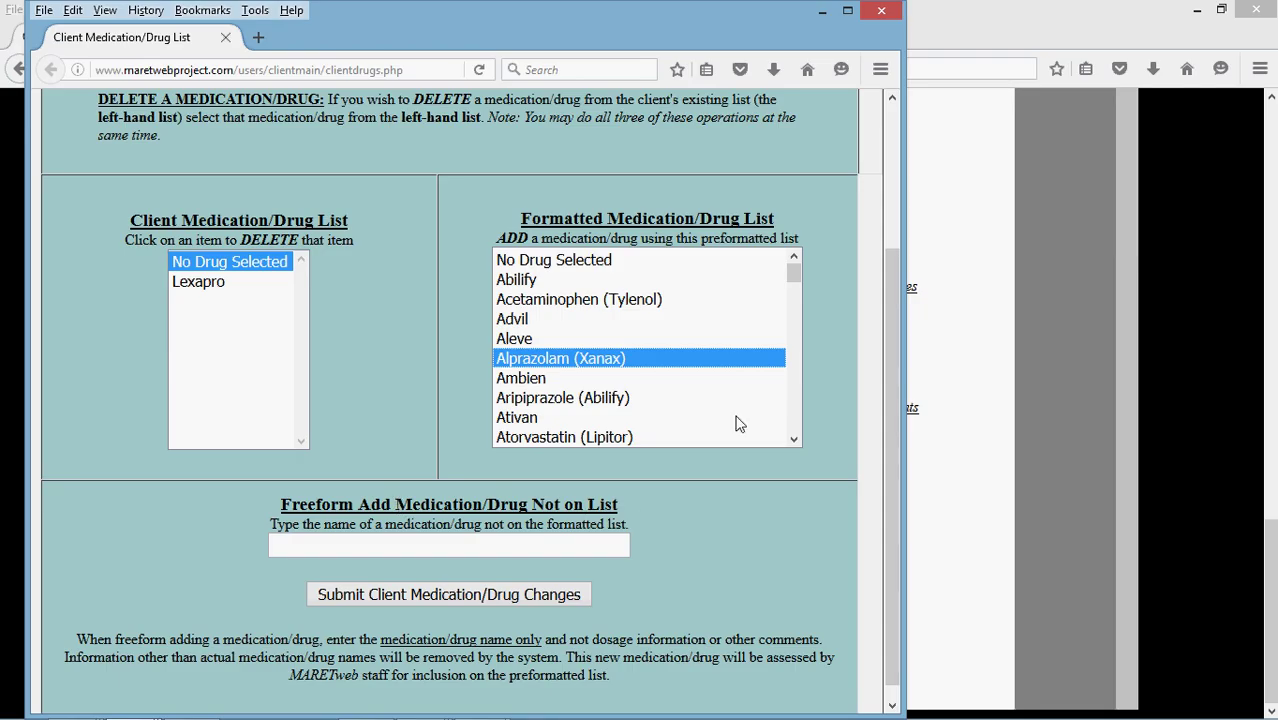
{"action": "left_click_drag", "start_coordinate": [802, 284], "coordinate": [806, 430]}
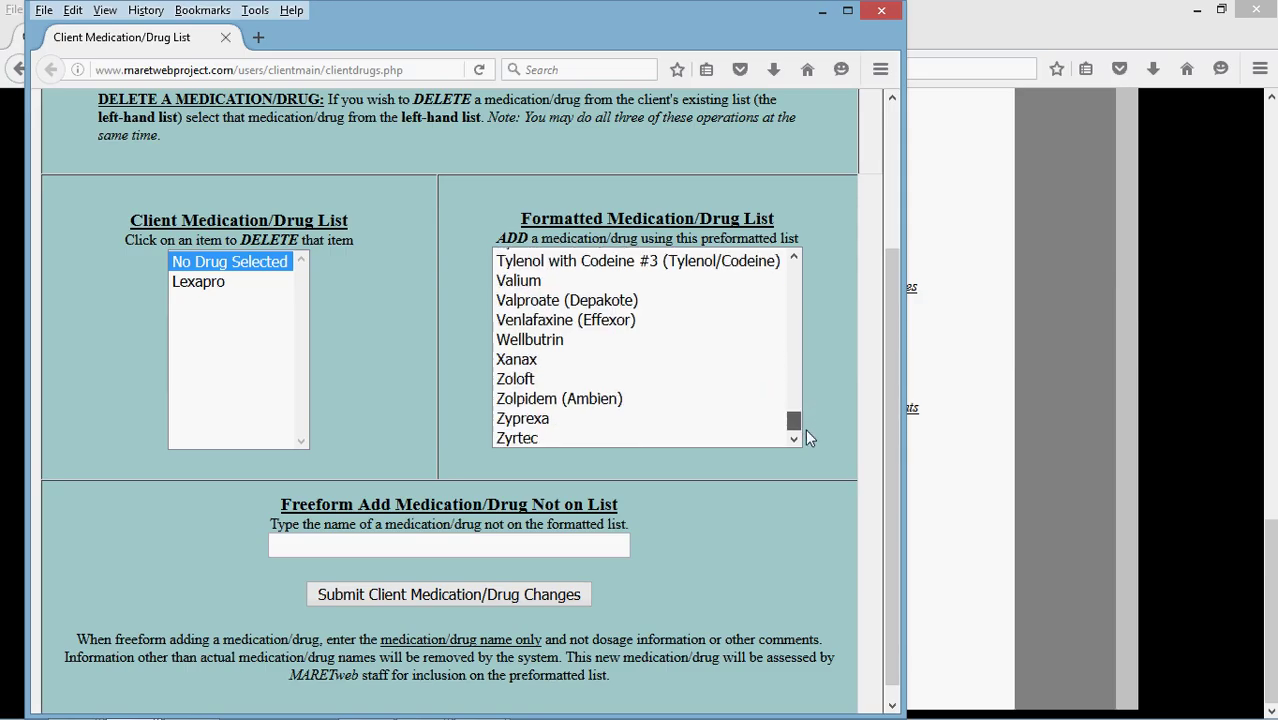
{"action": "left_click_drag", "start_coordinate": [806, 324], "coordinate": [793, 268]}
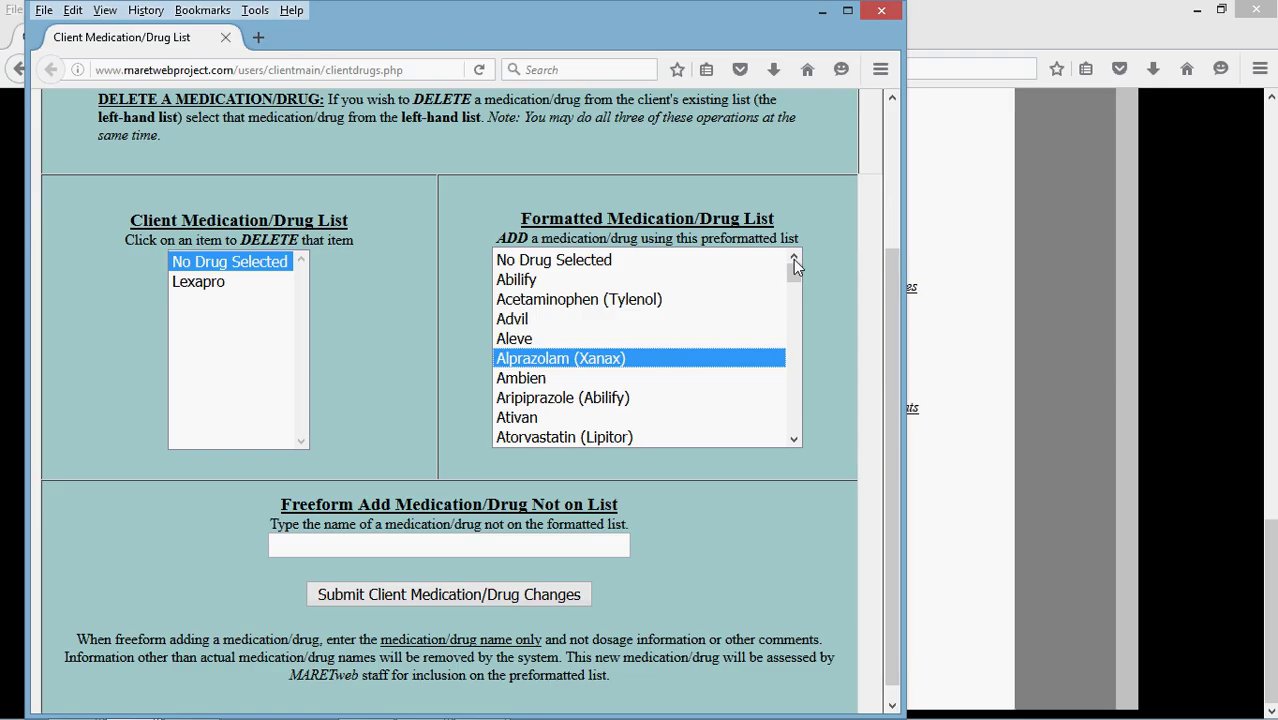
{"action": "left_click", "coordinate": [522, 546]}
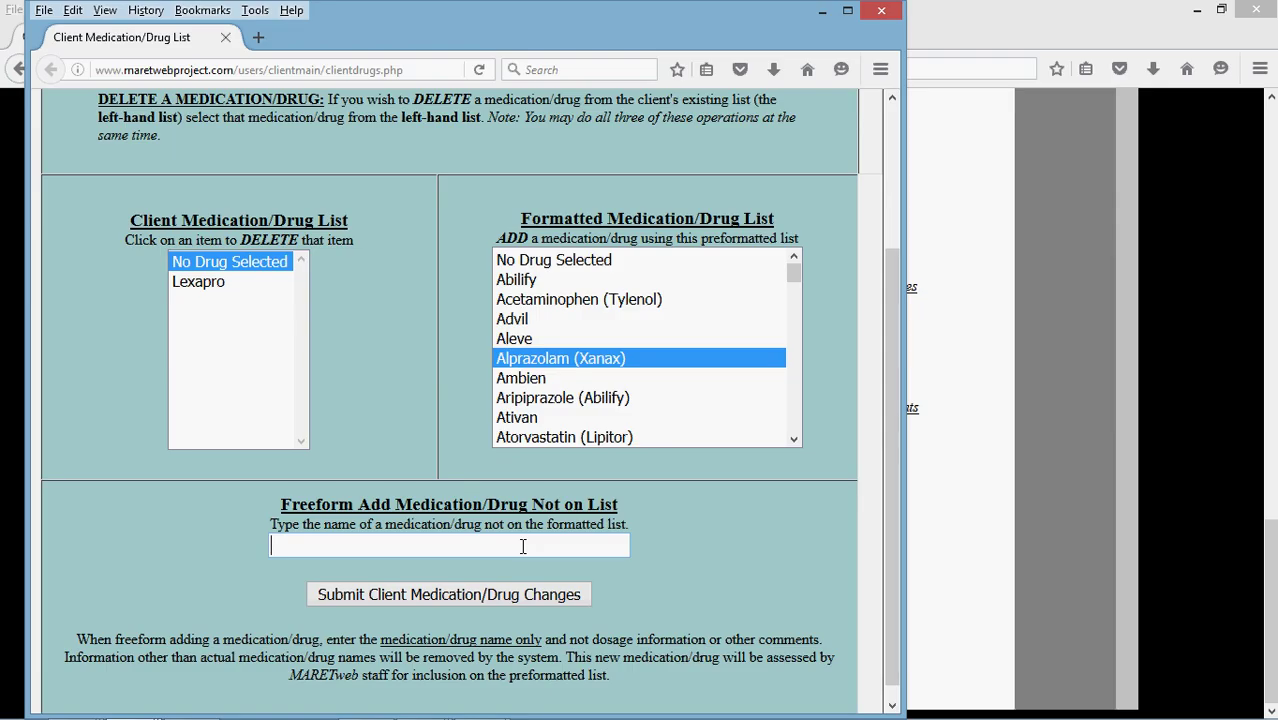
{"action": "type", "text": "Added Drug"}
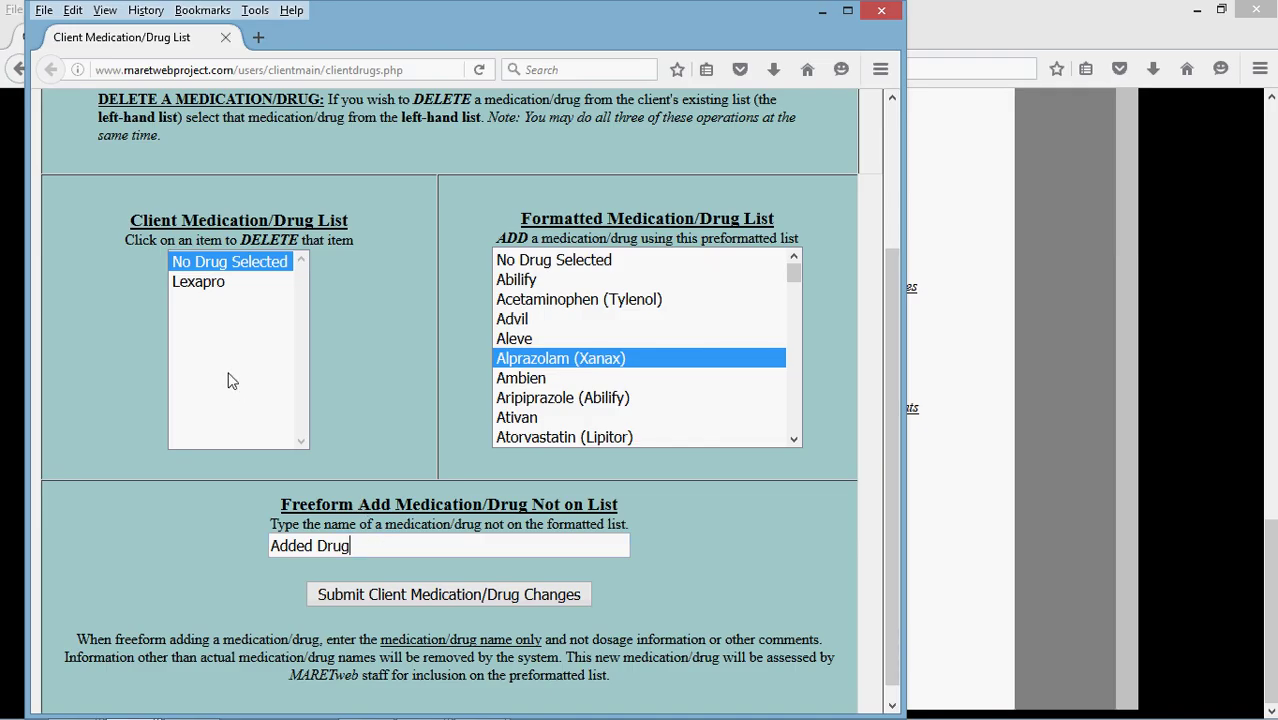
Step: Mark Lexapro for deletion from the client's list and submit the medication/drug changes
{"action": "left_click", "coordinate": [214, 286]}
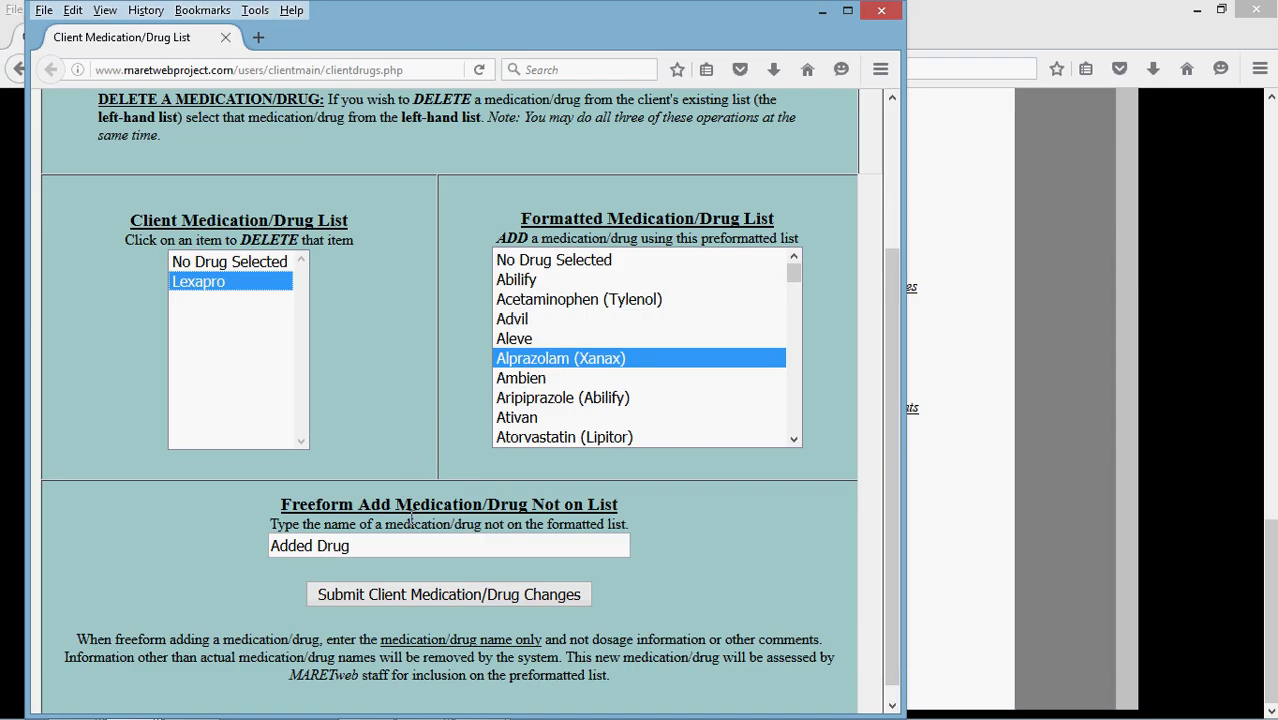
{"action": "left_click", "coordinate": [410, 544]}
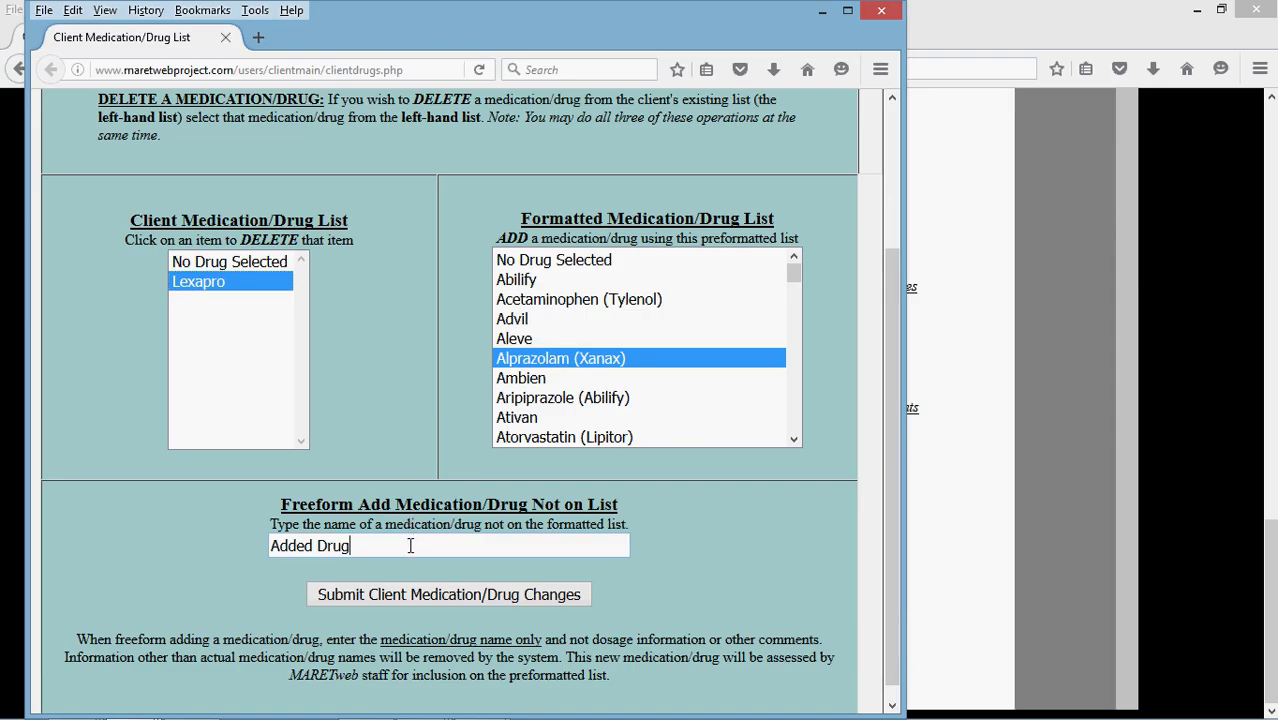
{"action": "left_click", "coordinate": [567, 356]}
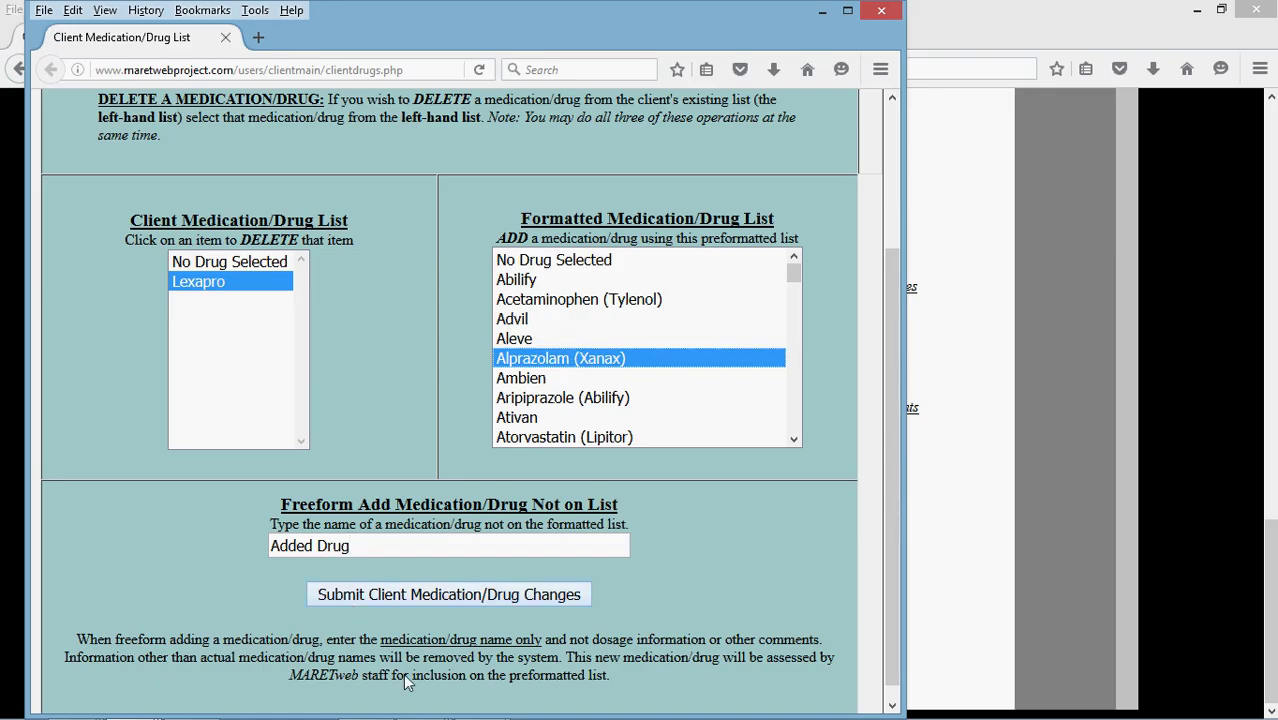
{"action": "left_click", "coordinate": [405, 597]}
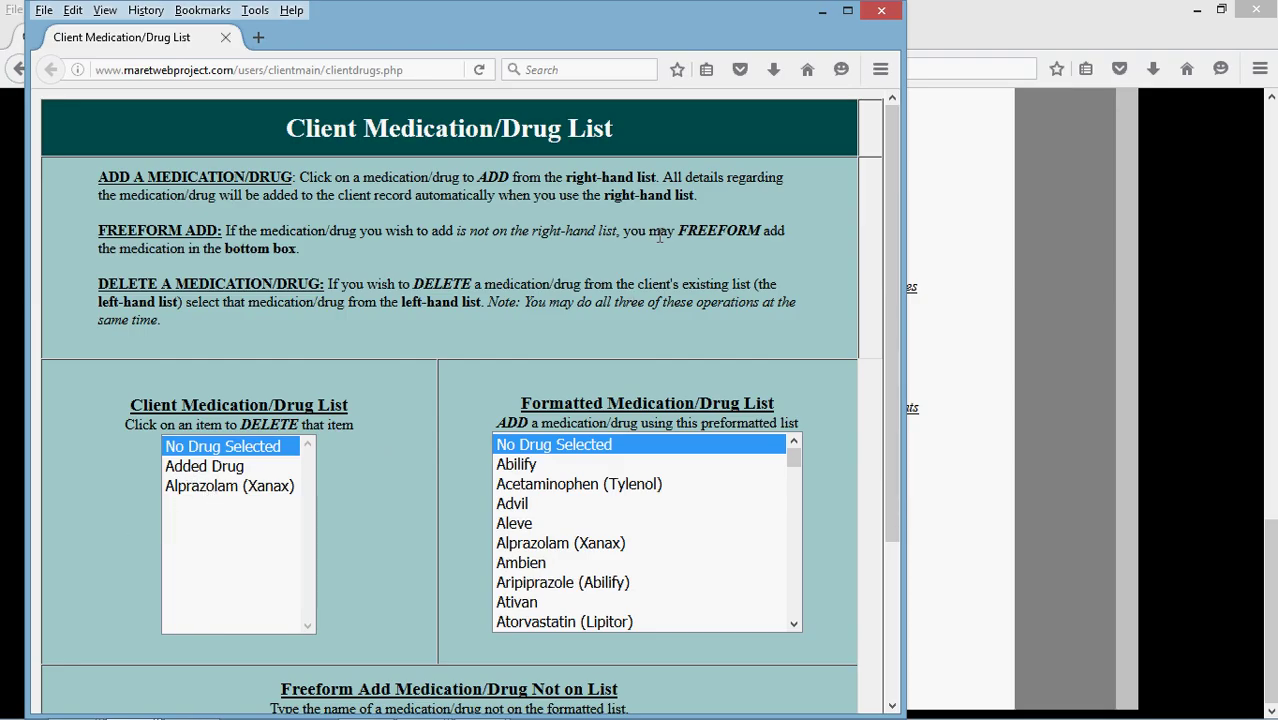
Step: Close the Client Medication/Drug List window and refresh the client's data on the QuikClient page
{"action": "left_click", "coordinate": [881, 14]}
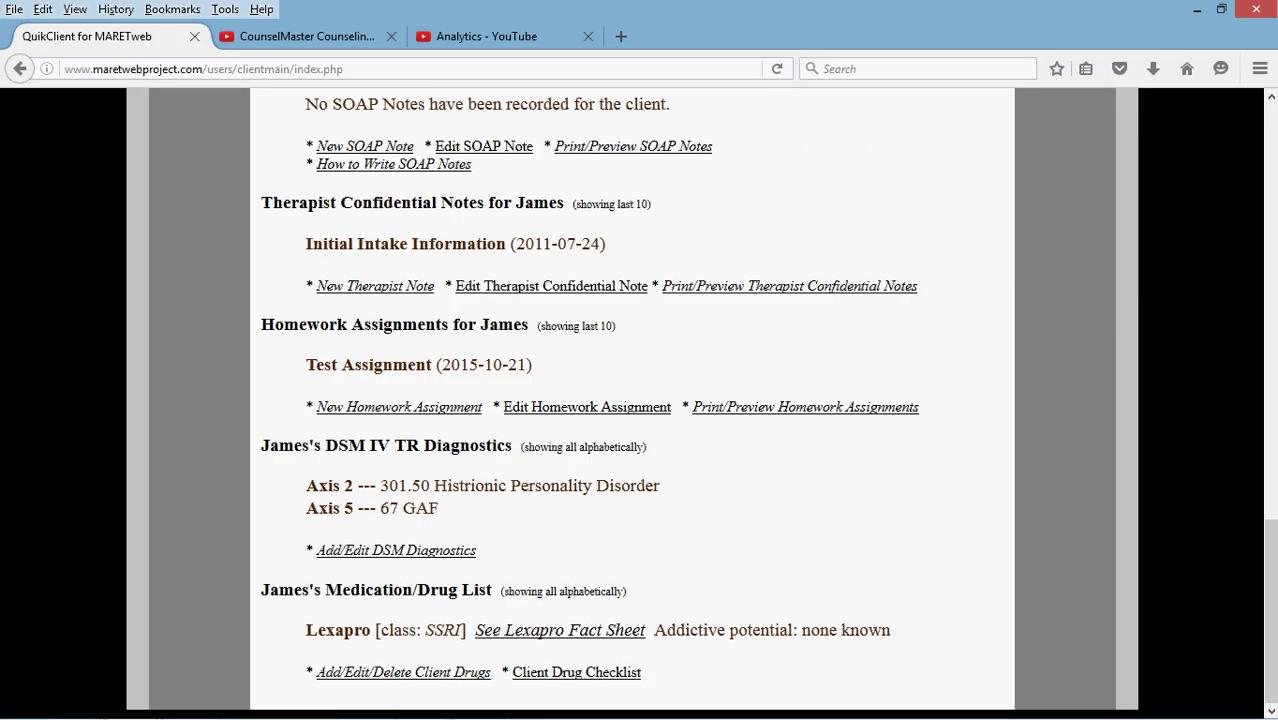
{"action": "left_click_drag", "start_coordinate": [1270, 610], "coordinate": [1270, 120]}
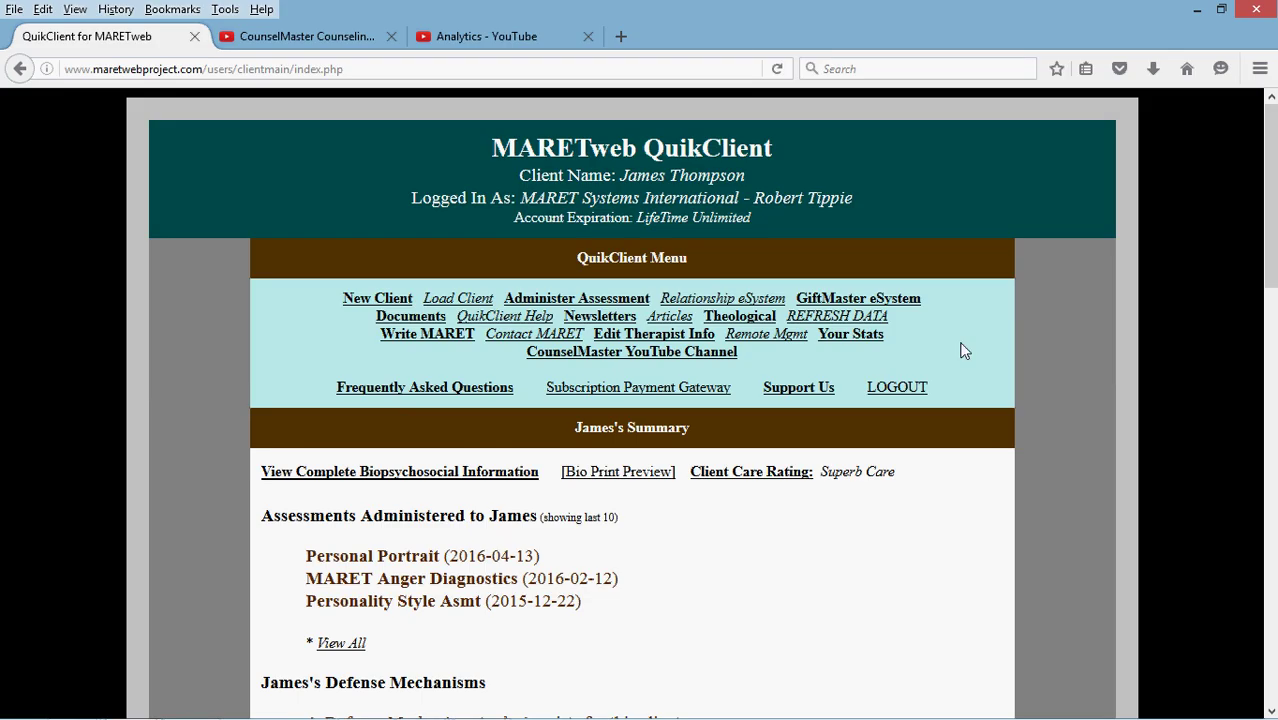
{"action": "left_click", "coordinate": [862, 318]}
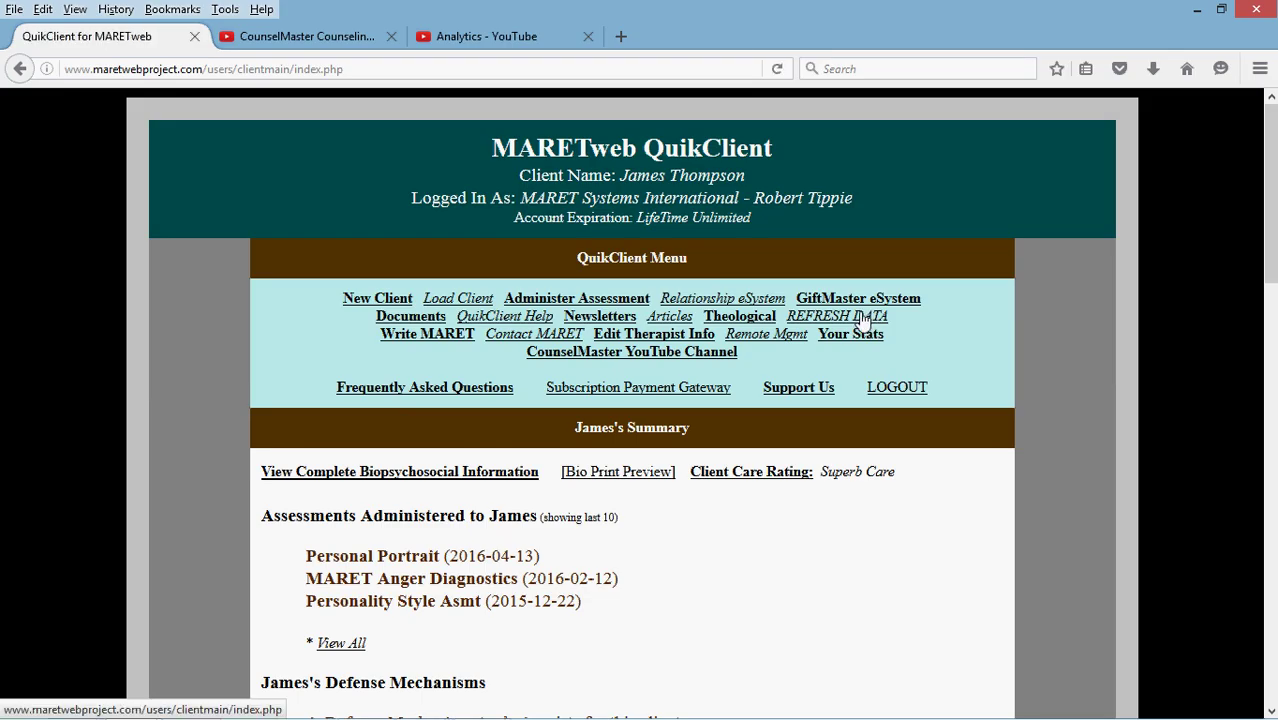
Step: Review the client's Medication/Drug List entries, including the drug class and addictive potential of Alprazolam (Xanax)
{"action": "left_click_drag", "start_coordinate": [1270, 200], "coordinate": [1264, 620]}
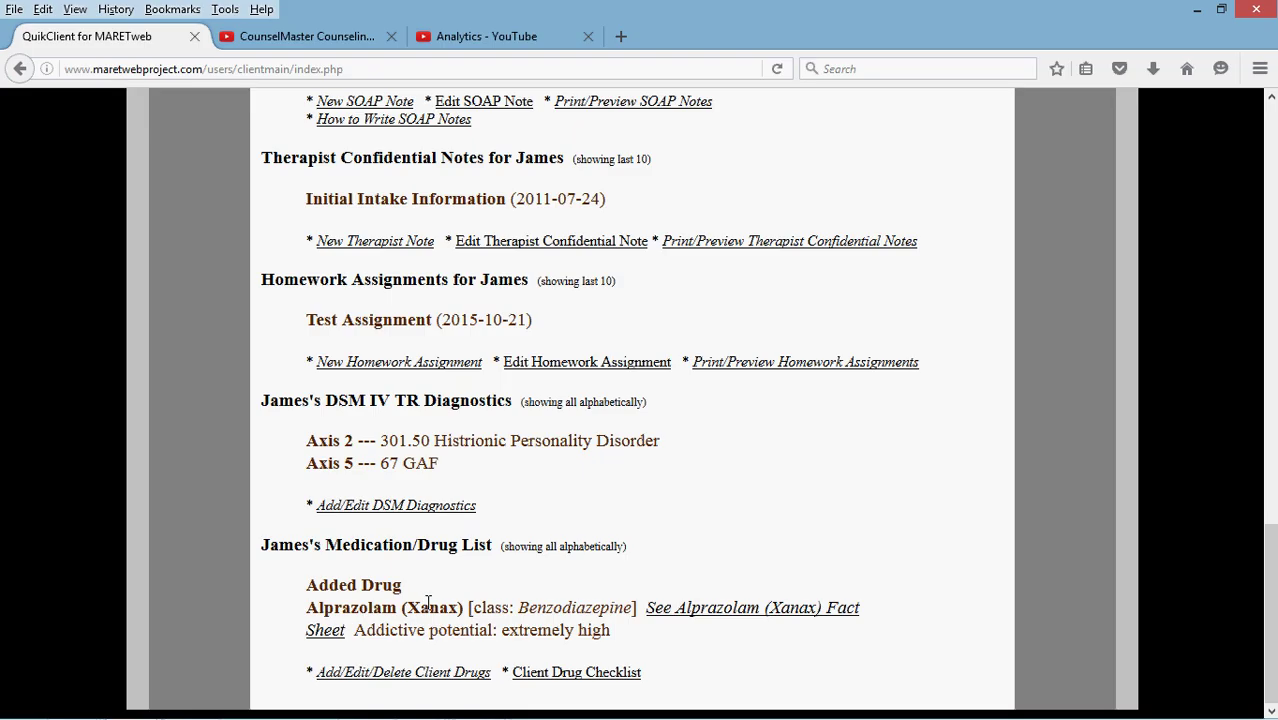
{"action": "left_click_drag", "start_coordinate": [329, 586], "coordinate": [406, 587]}
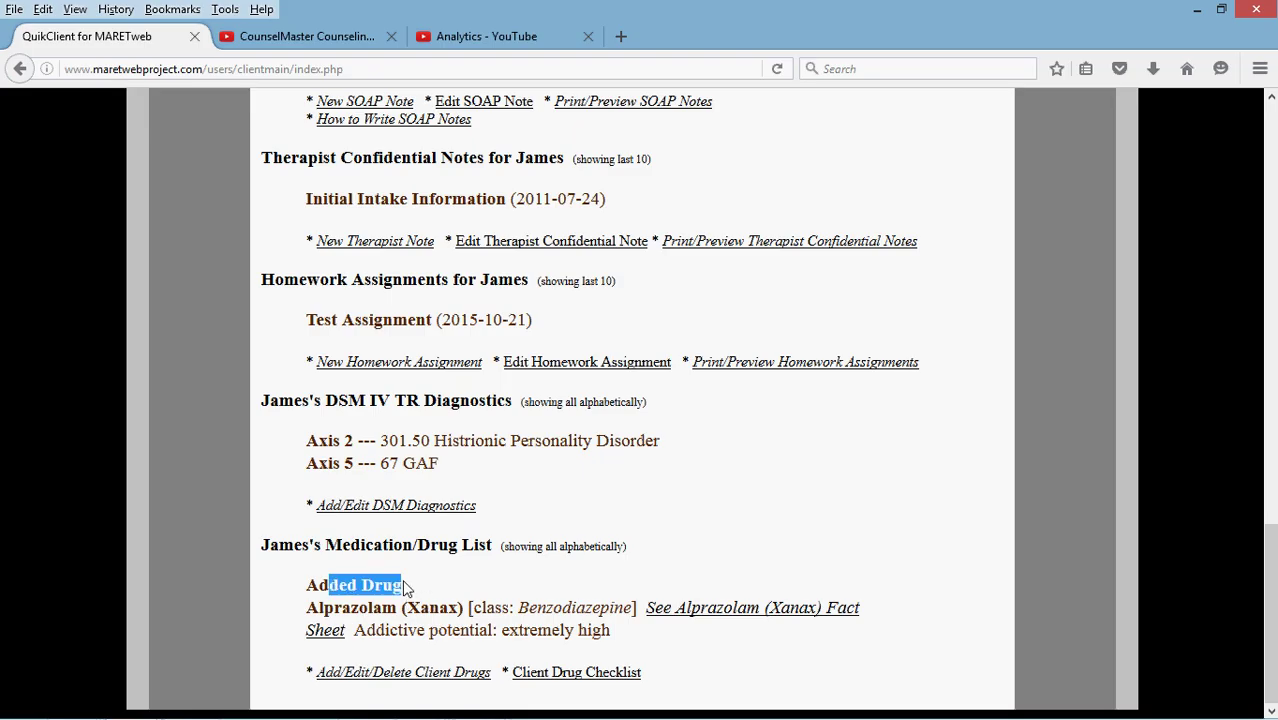
{"action": "left_click", "coordinate": [460, 580]}
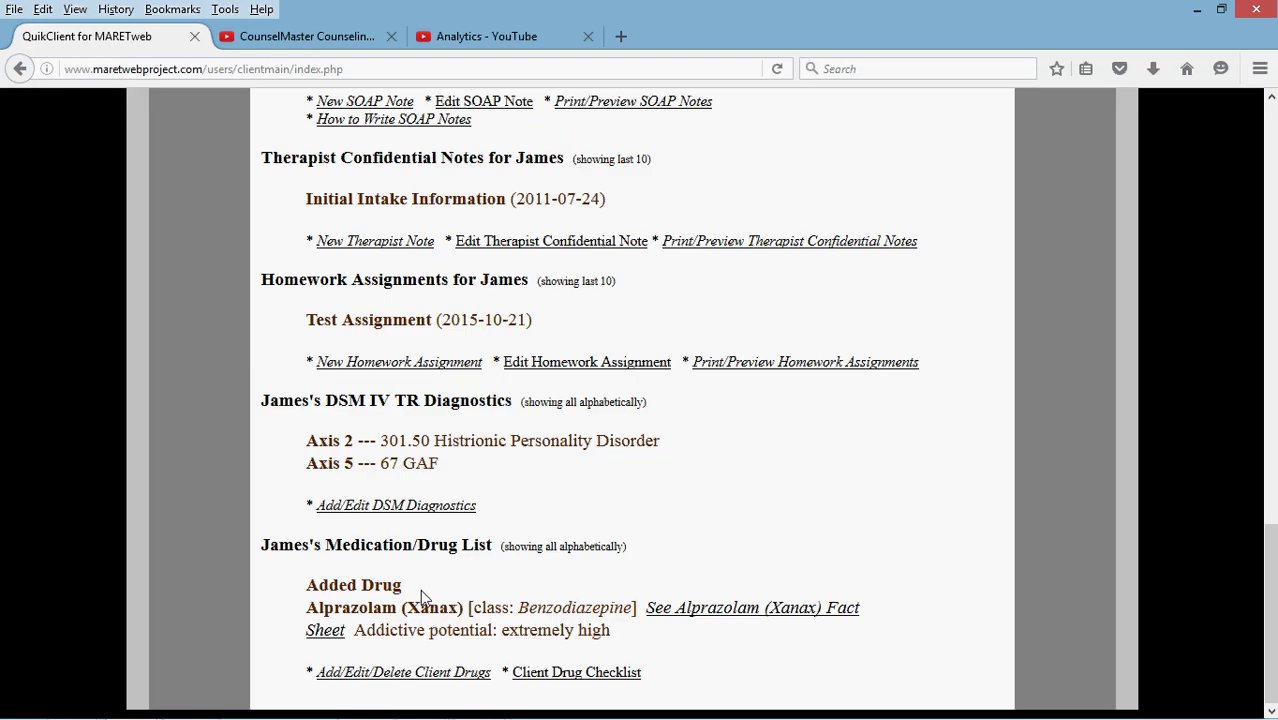
{"action": "double_click", "coordinate": [361, 607]}
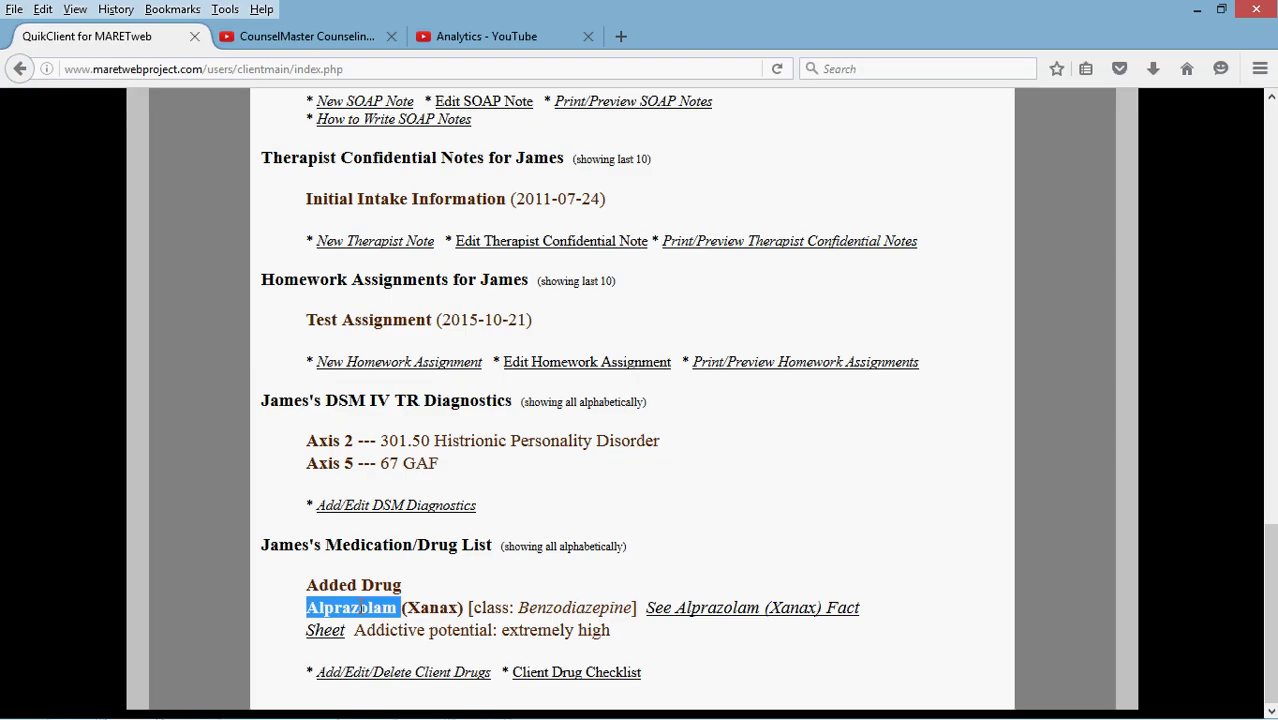
{"action": "double_click", "coordinate": [428, 607]}
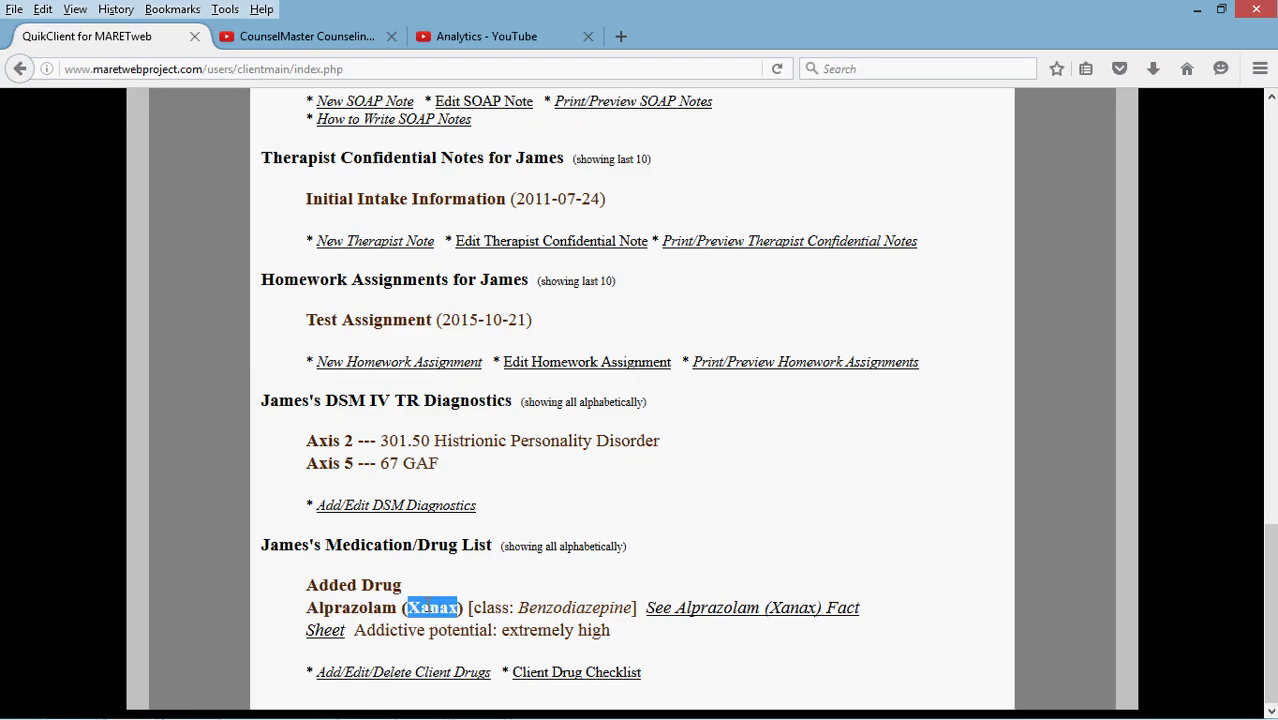
{"action": "double_click", "coordinate": [553, 607]}
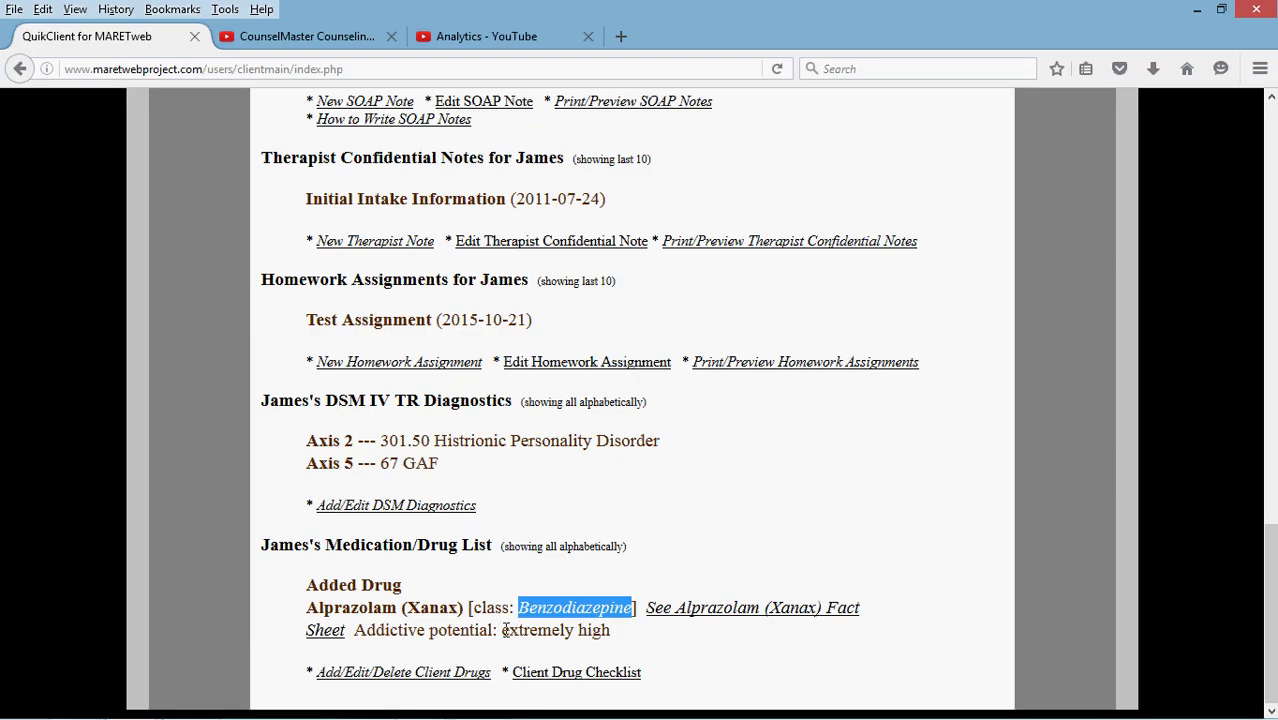
{"action": "left_click_drag", "start_coordinate": [503, 630], "coordinate": [628, 634]}
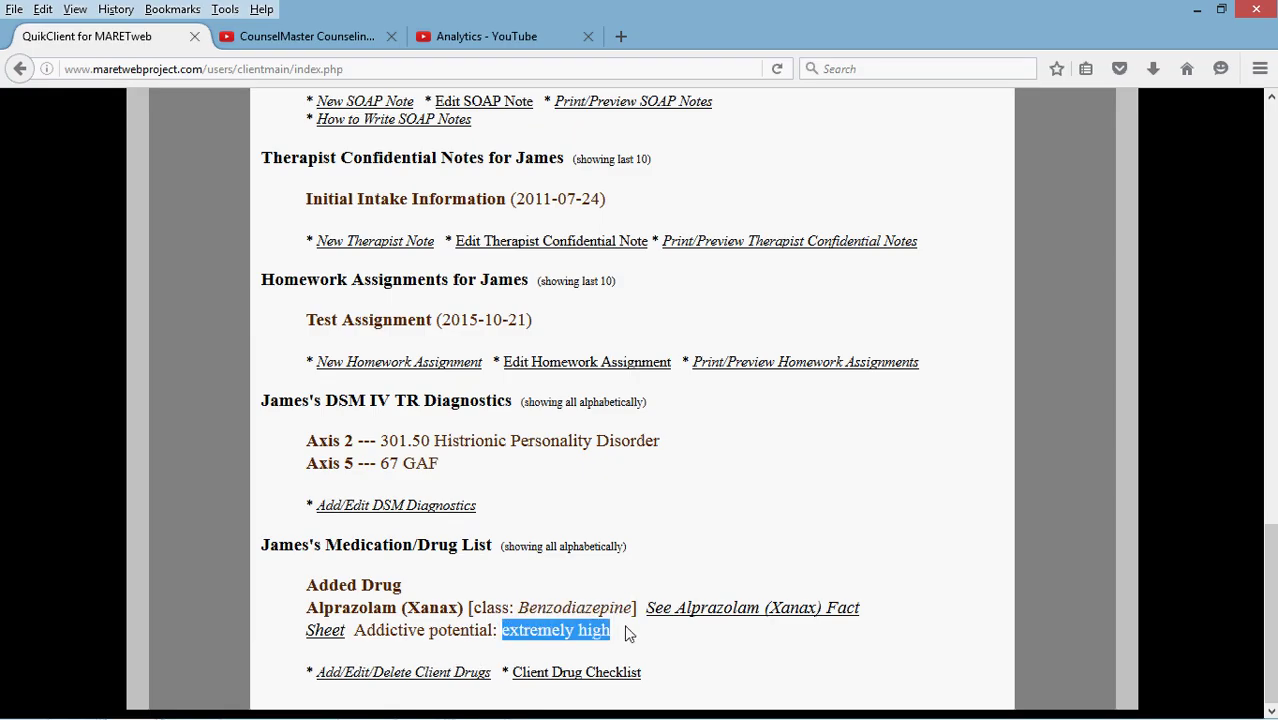
{"action": "left_click", "coordinate": [686, 646]}
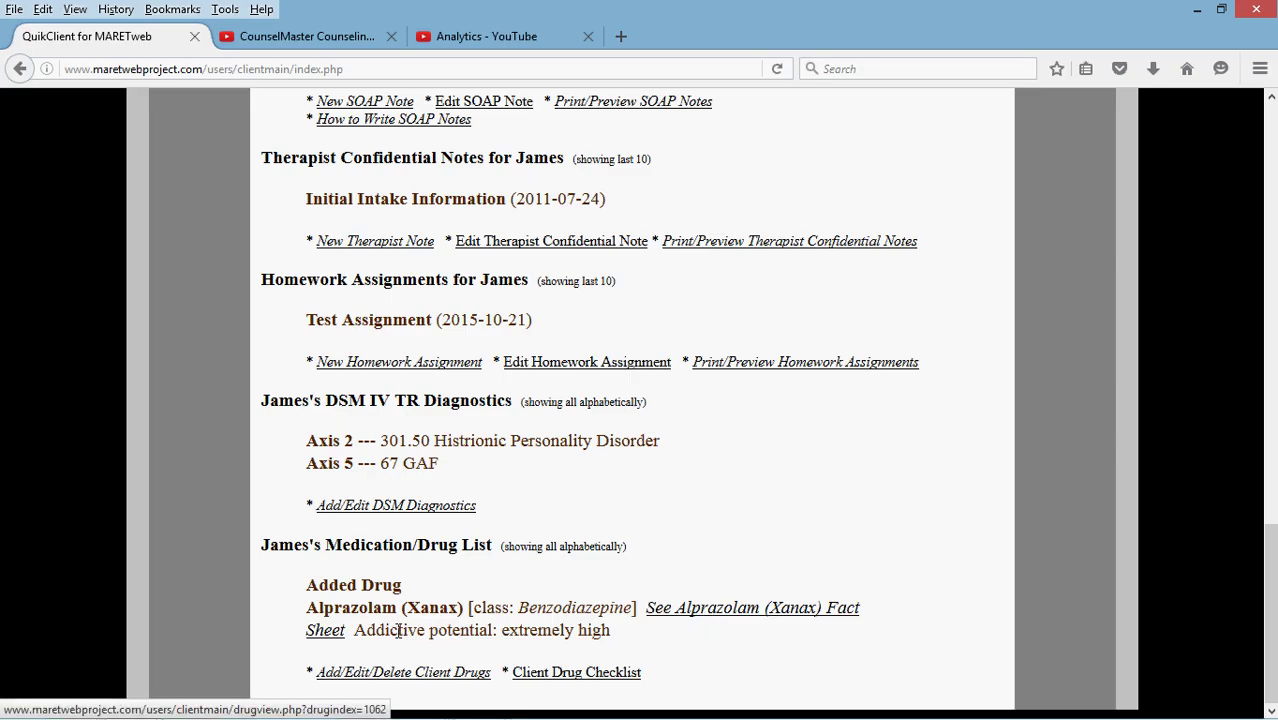
{"action": "left_click_drag", "start_coordinate": [399, 631], "coordinate": [613, 633]}
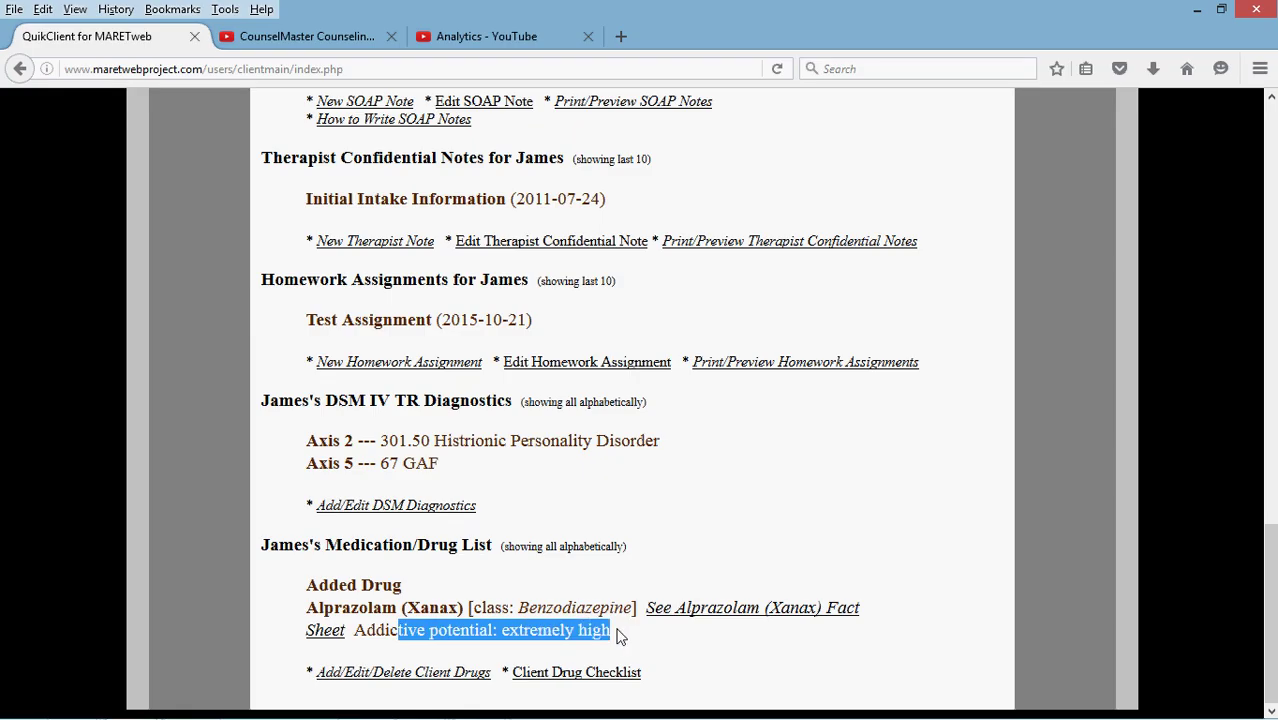
{"action": "left_click", "coordinate": [617, 635]}
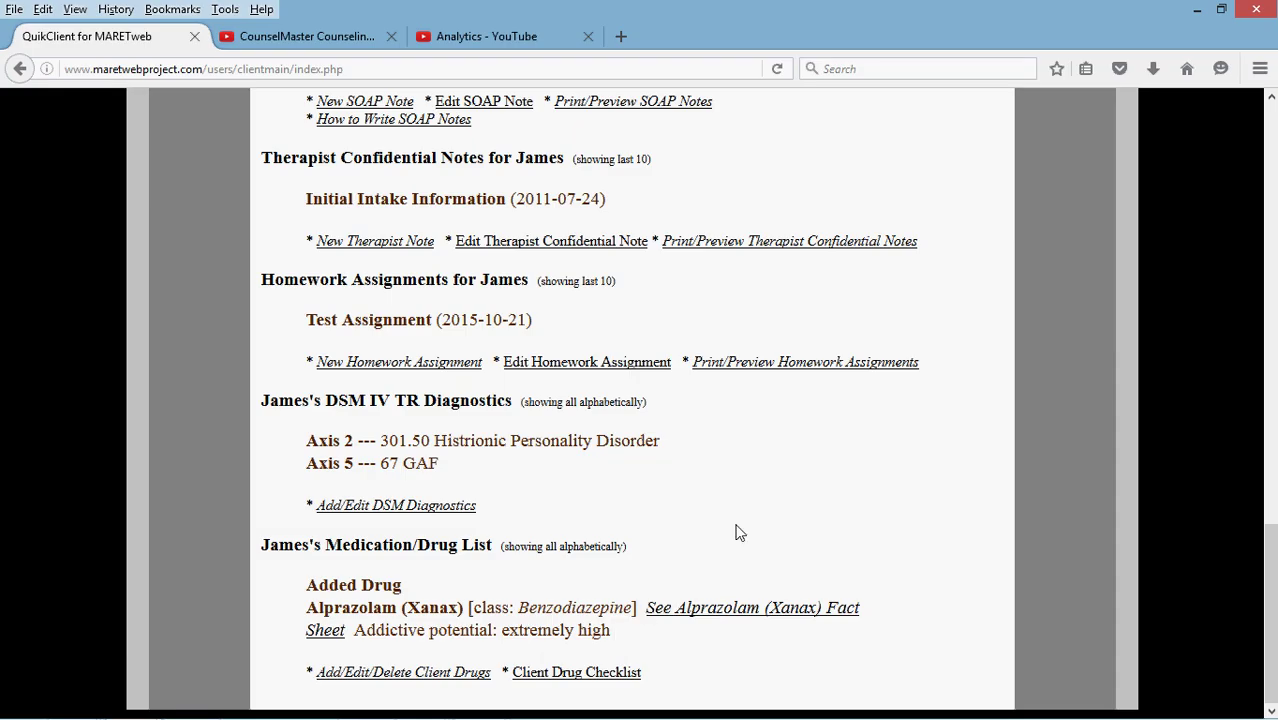
Step: Open the fact sheet for Alprazolam (Xanax) from the client's medication list
{"action": "left_click", "coordinate": [729, 610]}
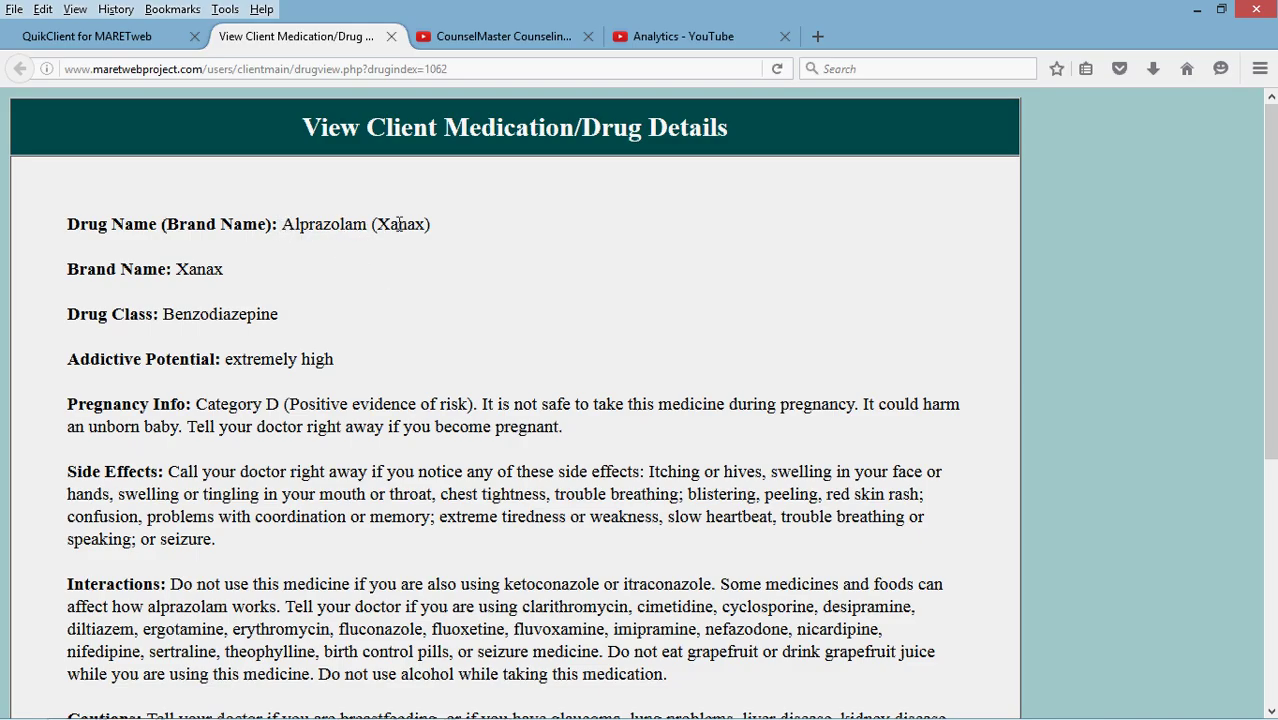
Step: Examine the drug name, brand name, drug class and pregnancy information on the Alprazolam (Xanax) fact sheet
{"action": "double_click", "coordinate": [323, 224]}
{"action": "double_click", "coordinate": [400, 224]}
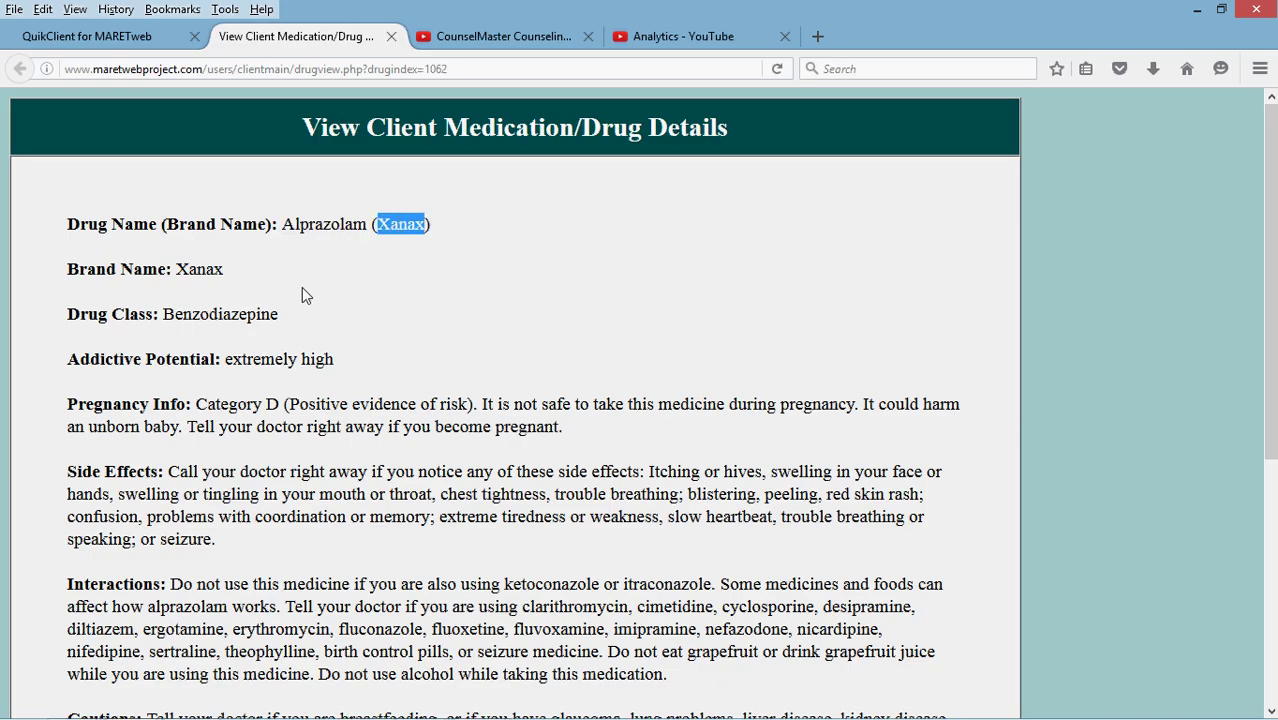
{"action": "double_click", "coordinate": [199, 269]}
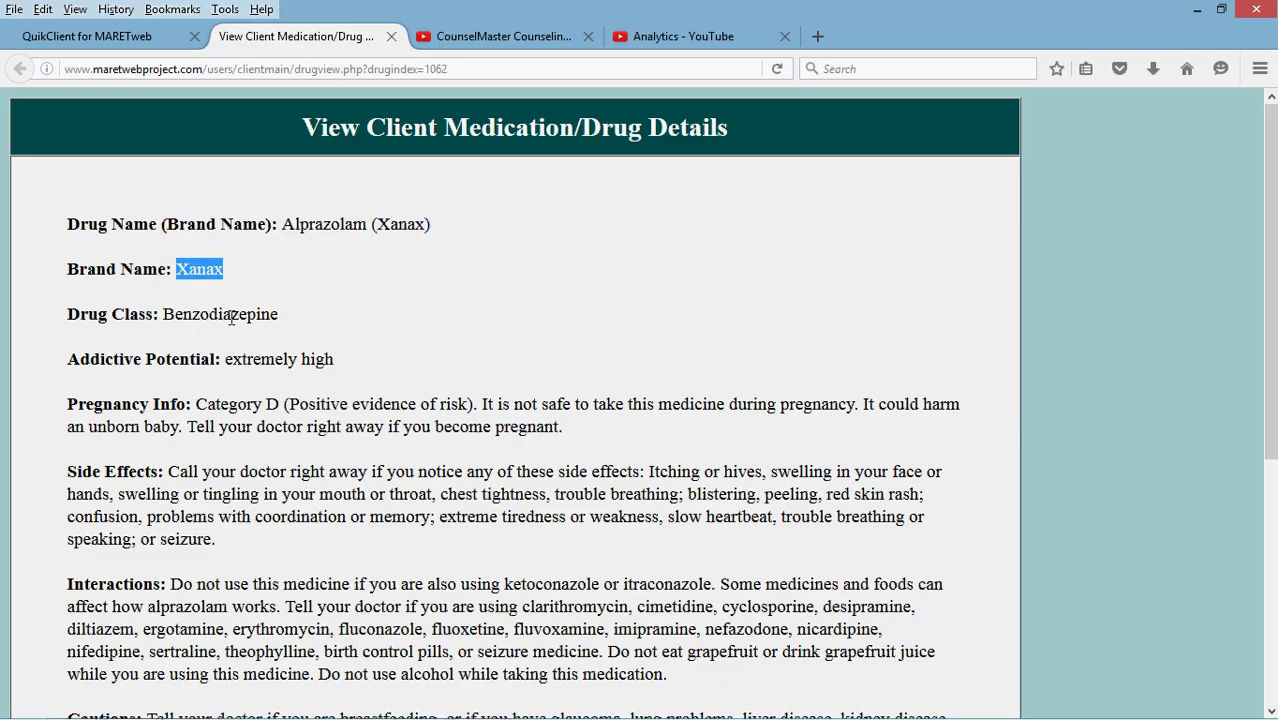
{"action": "double_click", "coordinate": [231, 316]}
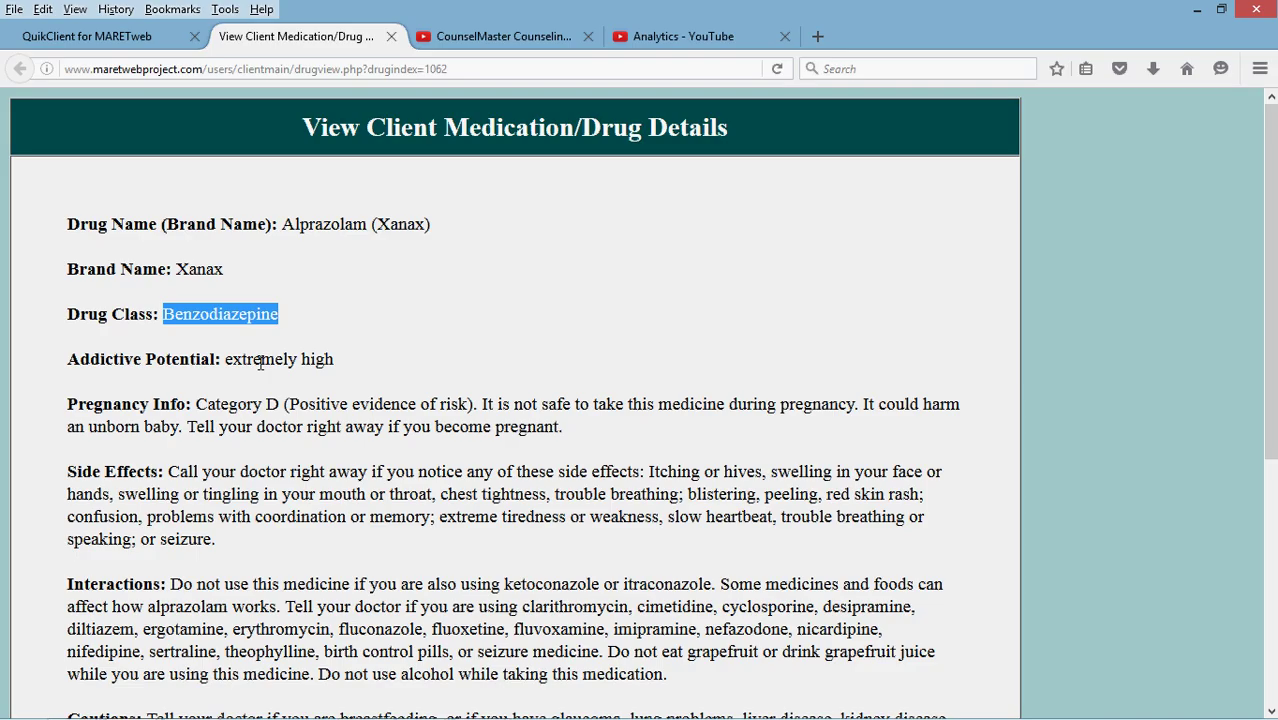
{"action": "left_click_drag", "start_coordinate": [229, 406], "coordinate": [280, 407]}
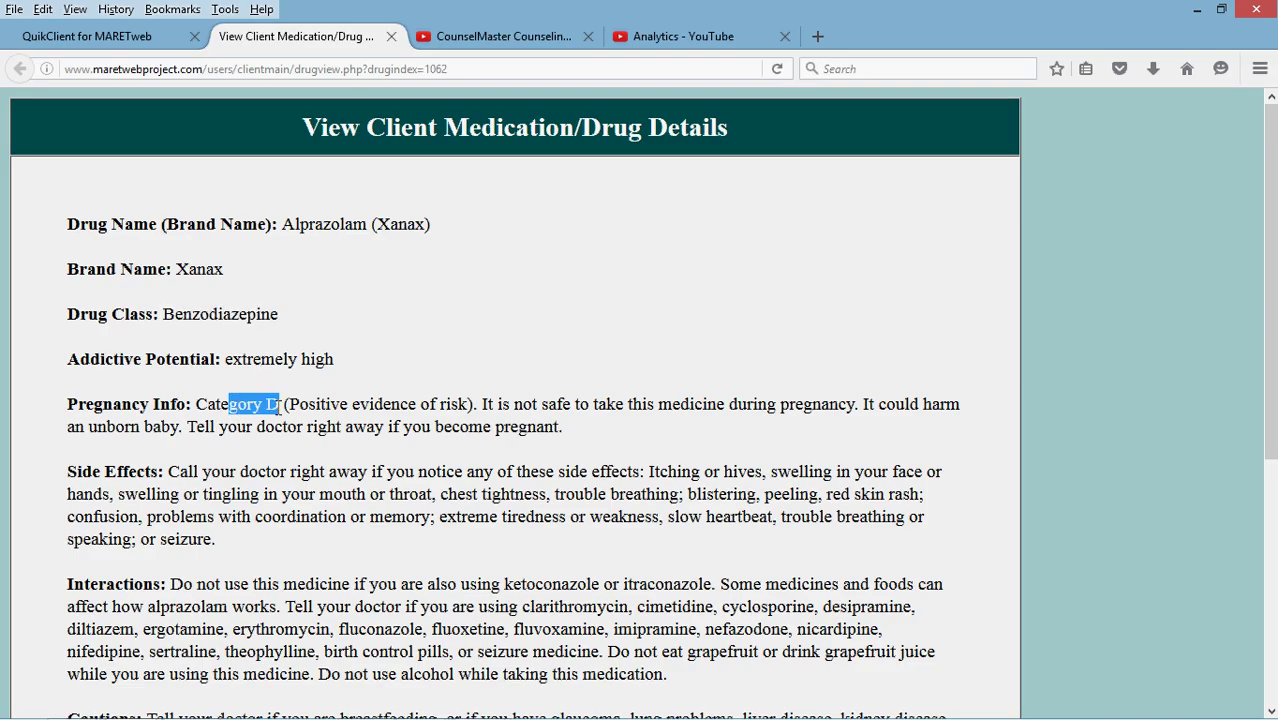
{"action": "left_click", "coordinate": [279, 408]}
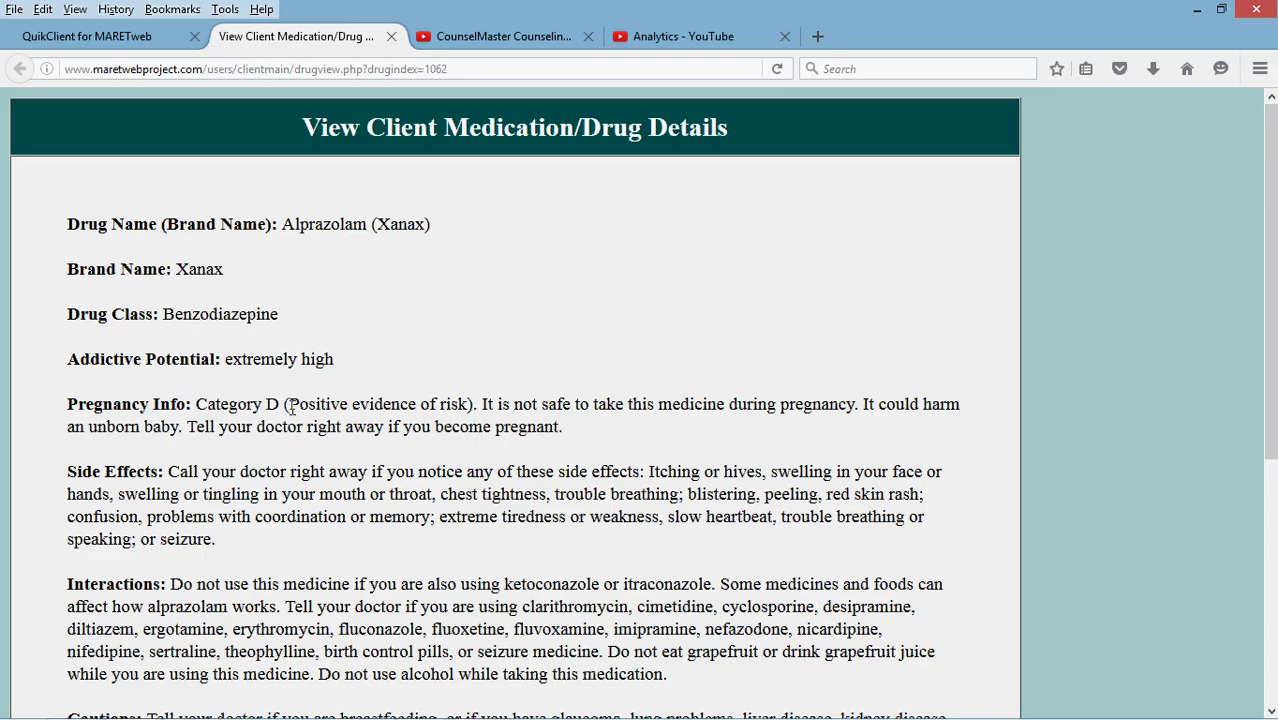
{"action": "left_click_drag", "start_coordinate": [289, 406], "coordinate": [468, 405]}
{"action": "left_click", "coordinate": [467, 405]}
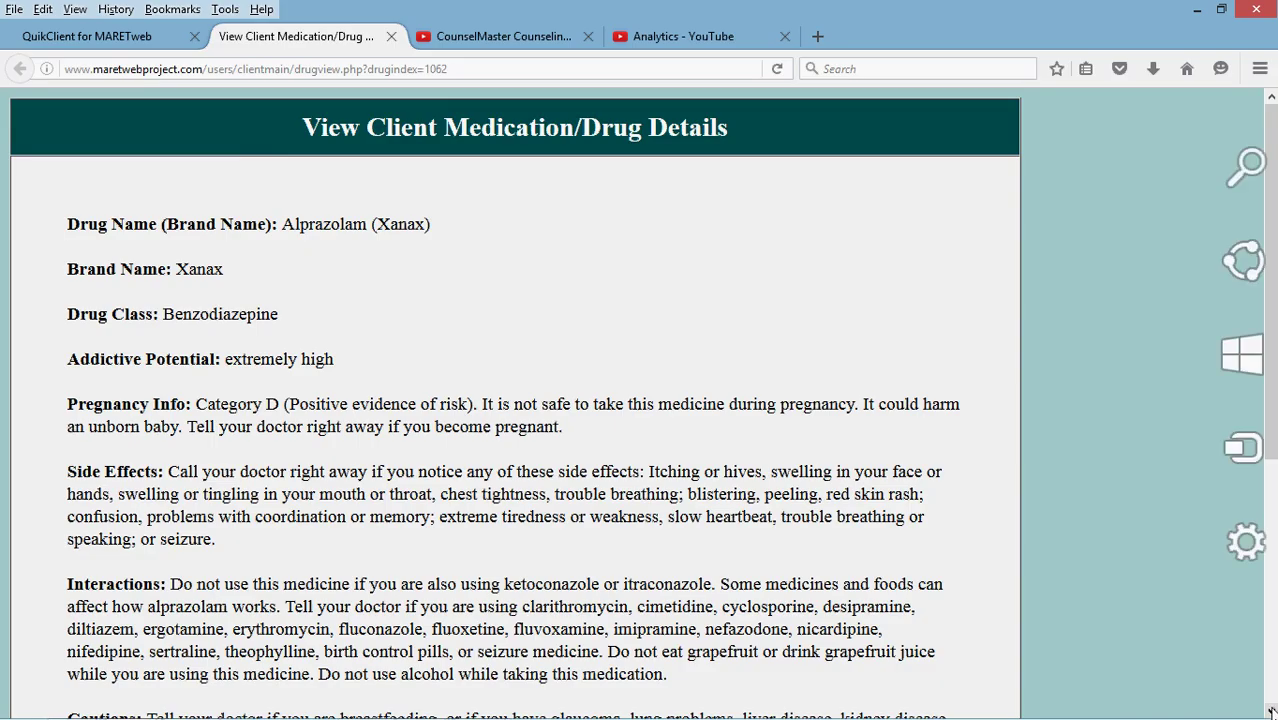
Step: View the complete Alprazolam (Xanax) details on PubMed Health through the fact sheet's link and close that page
{"action": "scroll", "coordinate": [930, 652], "scroll_direction": "down", "scroll_amount": 5}
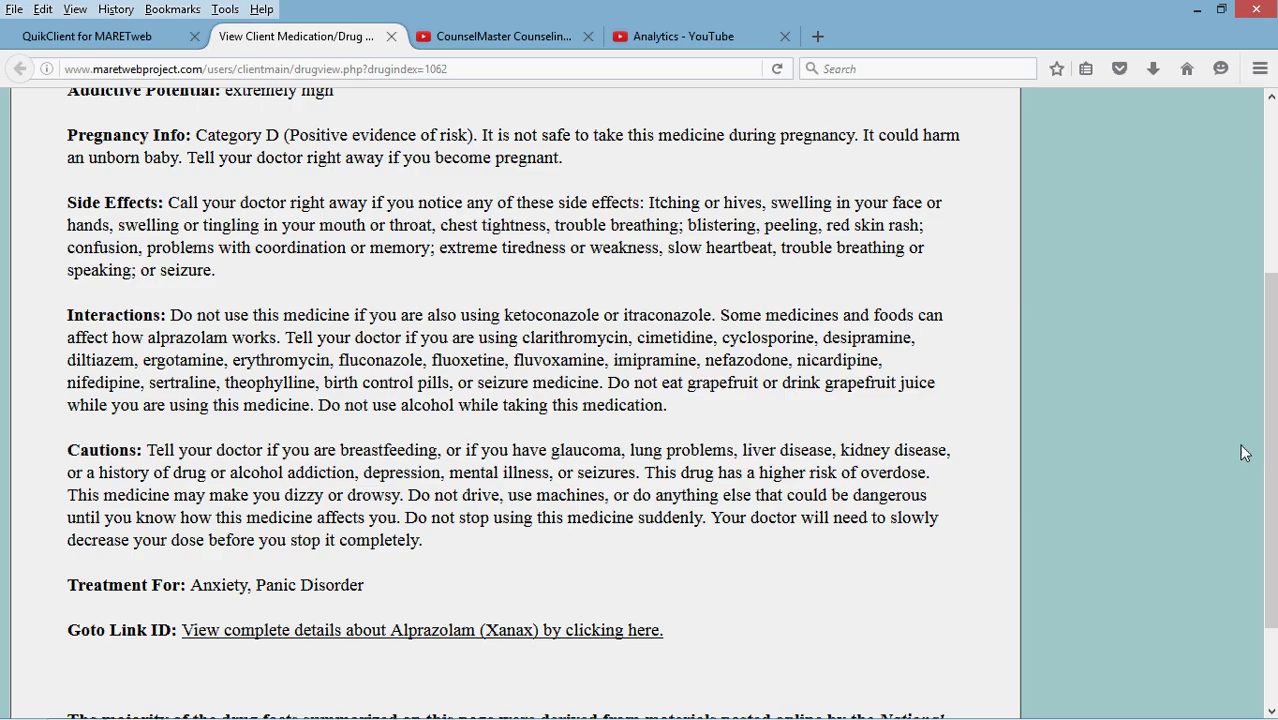
{"action": "left_click_drag", "start_coordinate": [1270, 455], "coordinate": [1270, 533]}
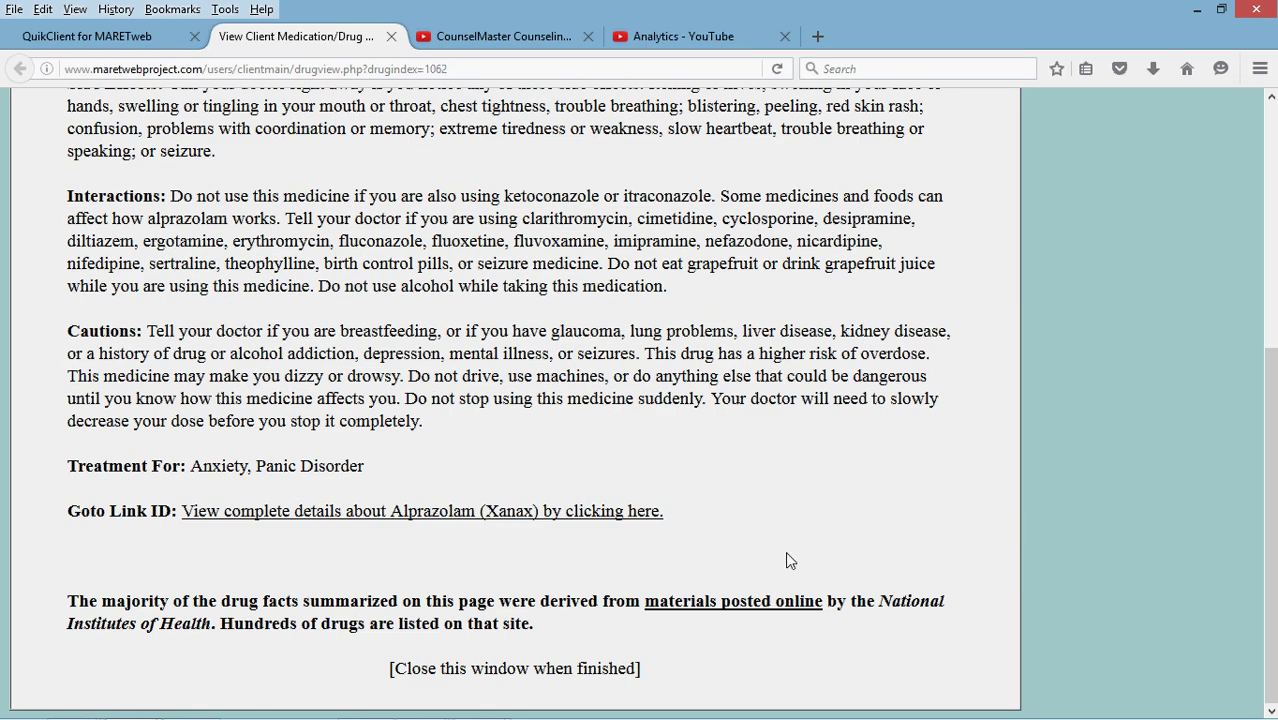
{"action": "left_click", "coordinate": [399, 514]}
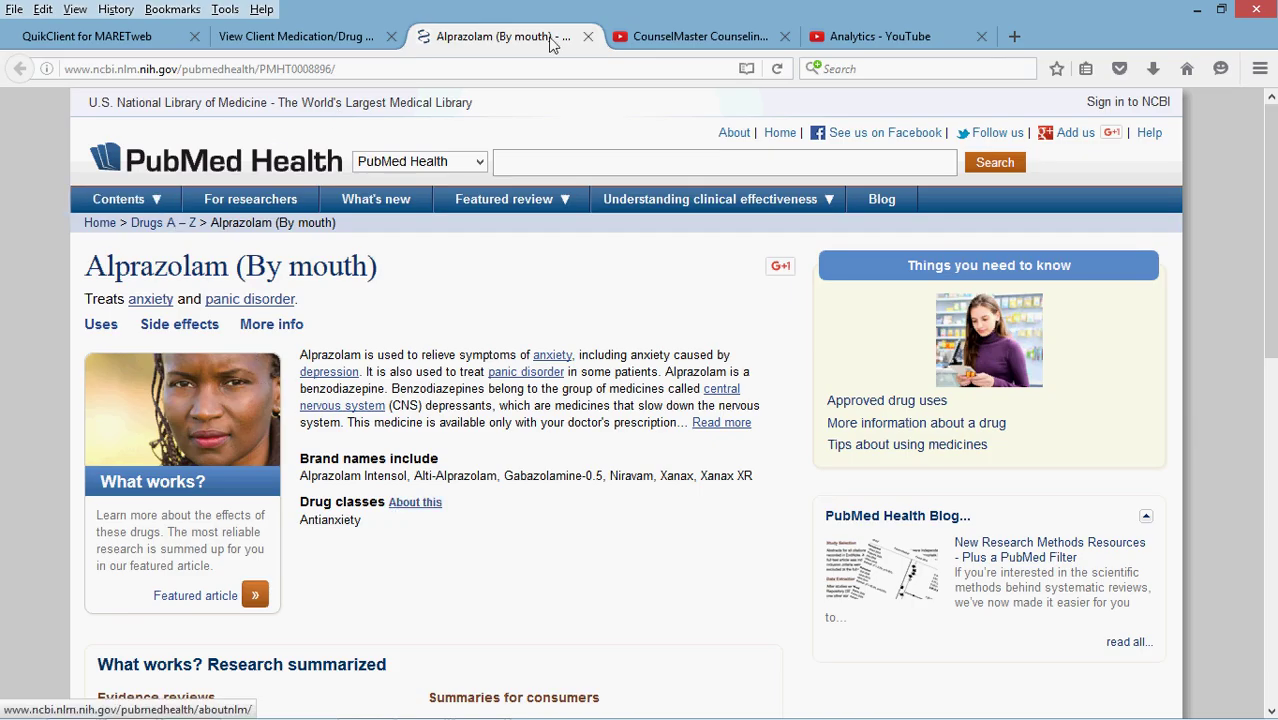
{"action": "left_click", "coordinate": [589, 37]}
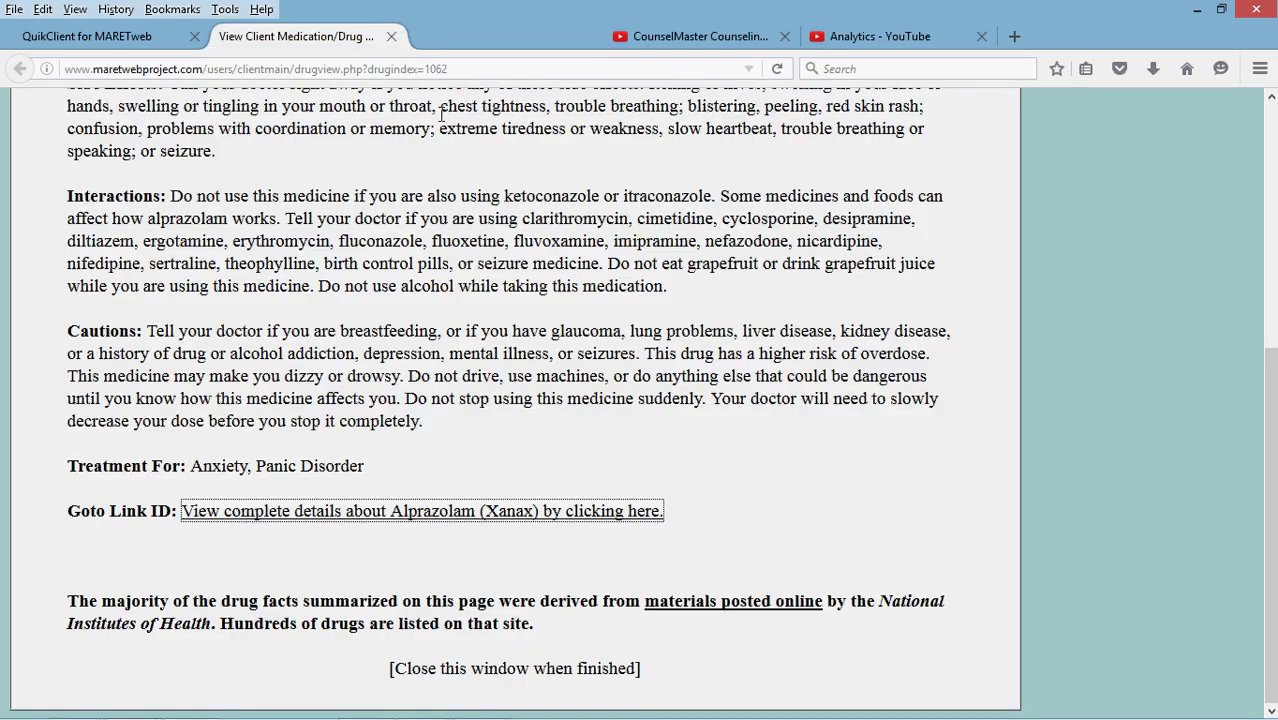
Step: Close the Alprazolam (Xanax) fact sheet and return to the client's Medication/Drug List on the QuikClient page
{"action": "left_click", "coordinate": [391, 36]}
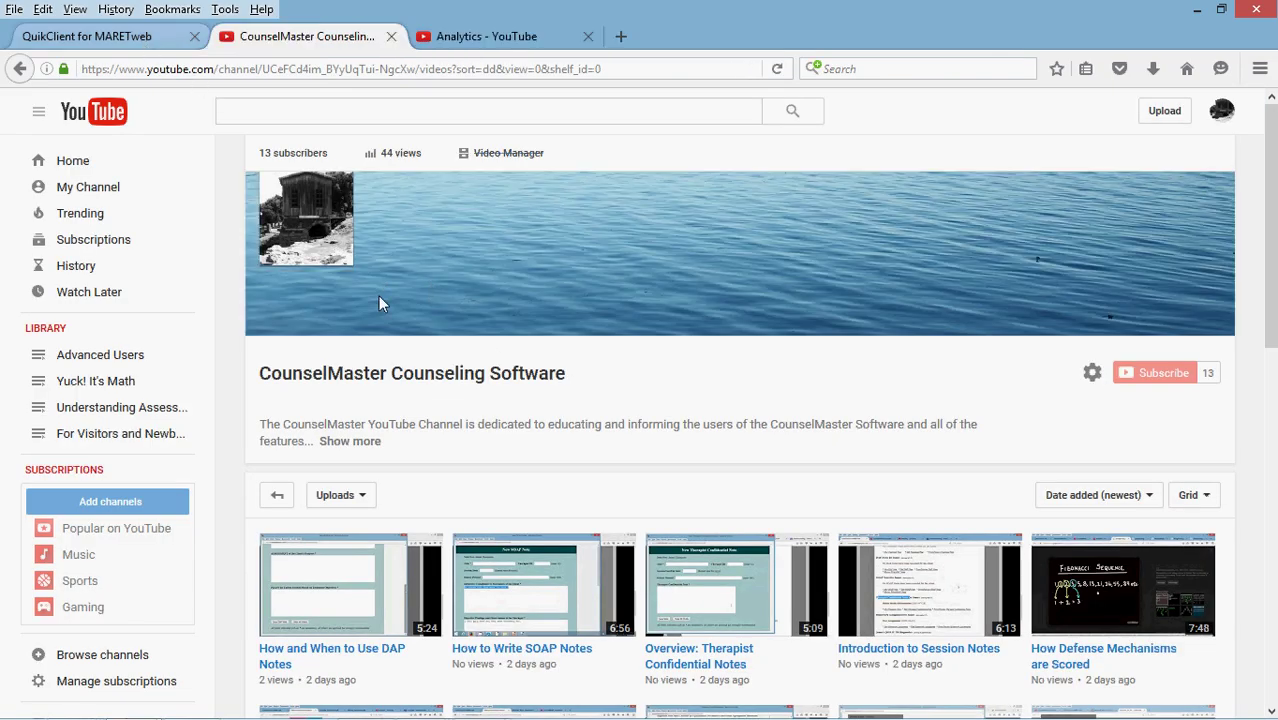
{"action": "key", "text": "ctrl+Page_Up"}
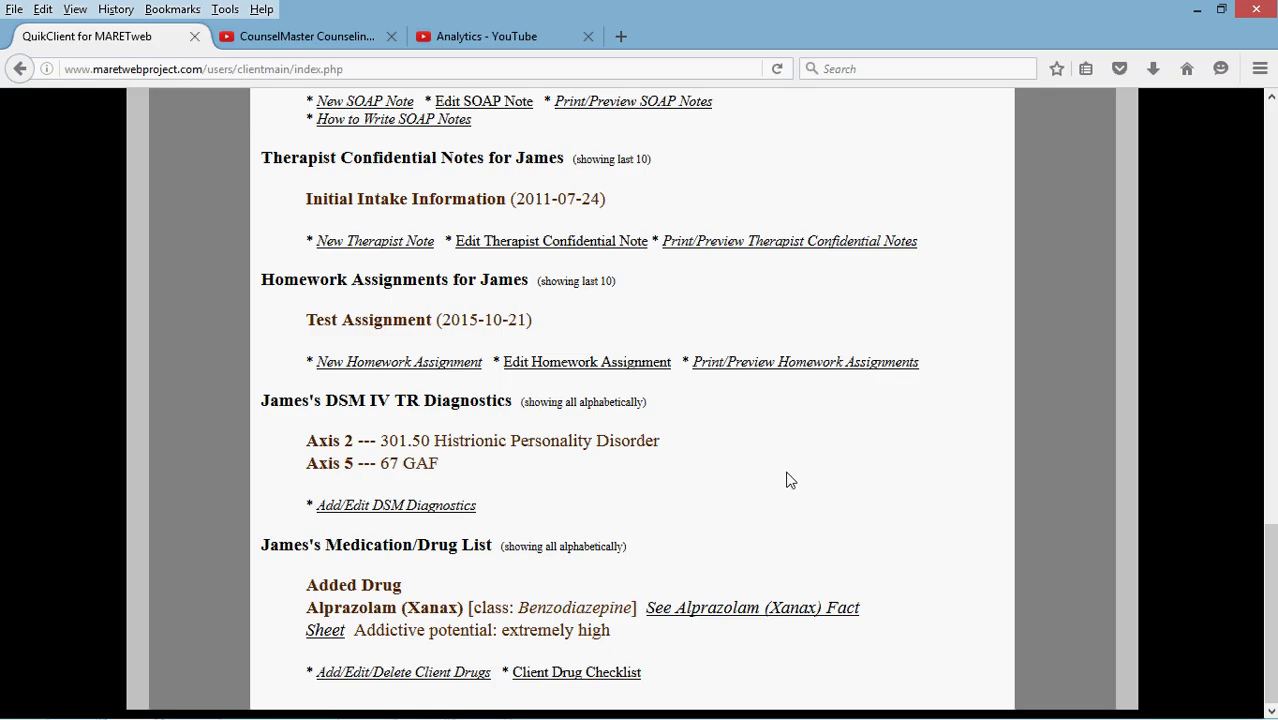
{"action": "mouse_move", "coordinate": [1079, 712]}
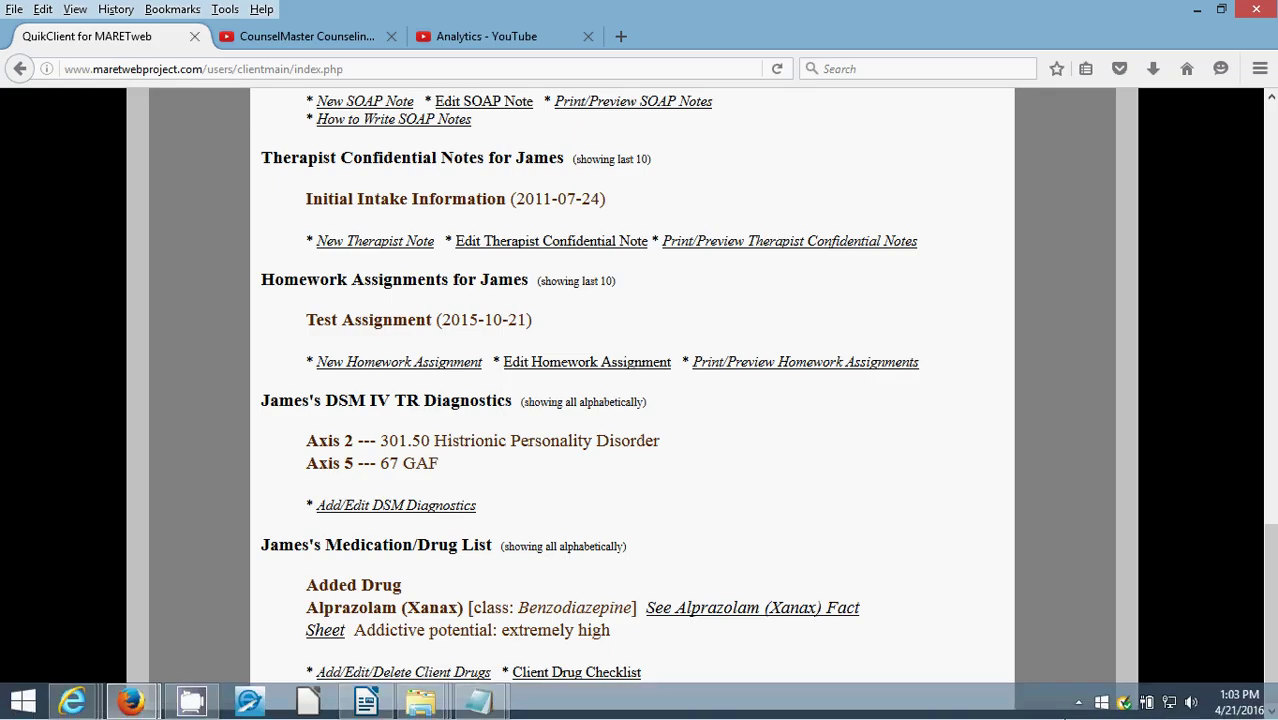
{"action": "left_click", "coordinate": [1079, 705]}
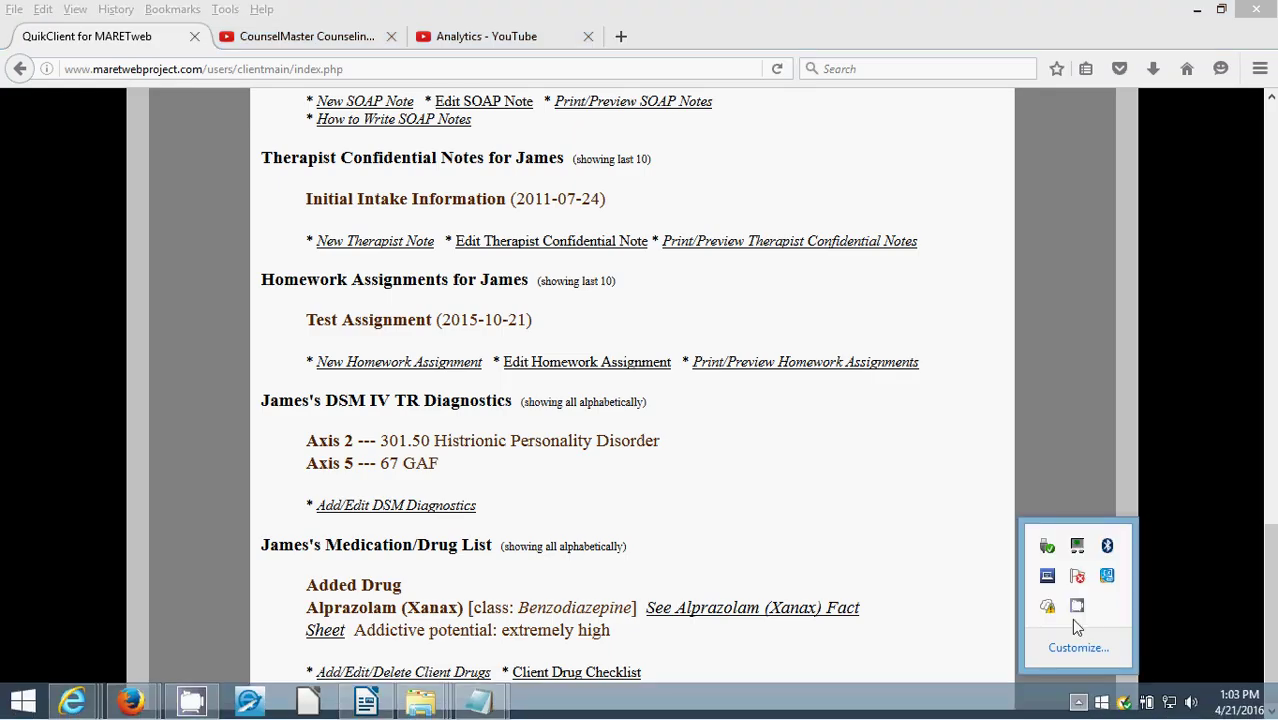